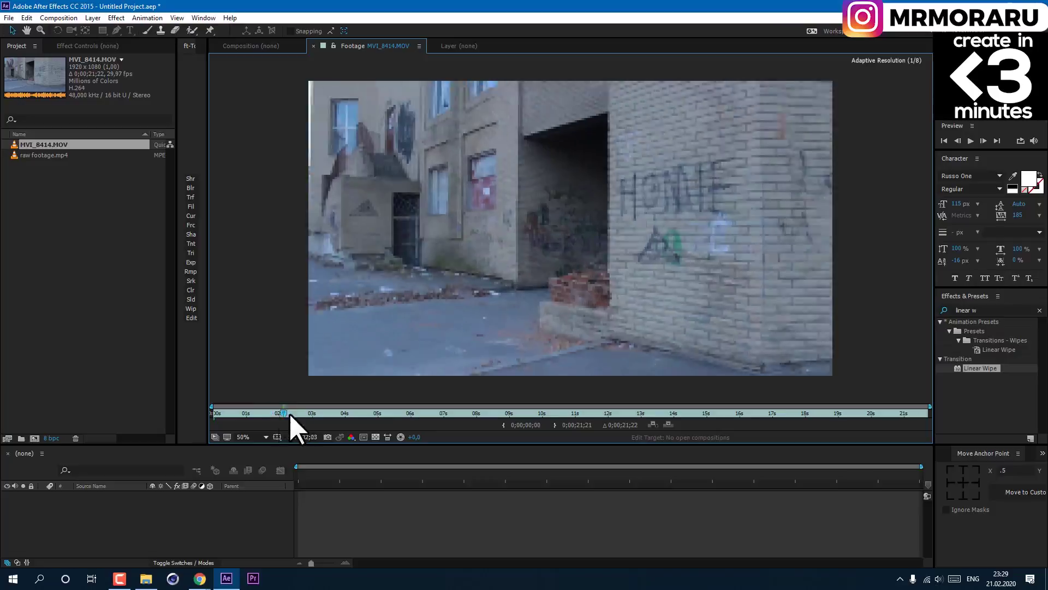
# Preview the alley clip, make a composition from raw footage.mp4, and play it back
pyautogui.moveTo(411, 421); pyautogui.dragTo(754, 411)
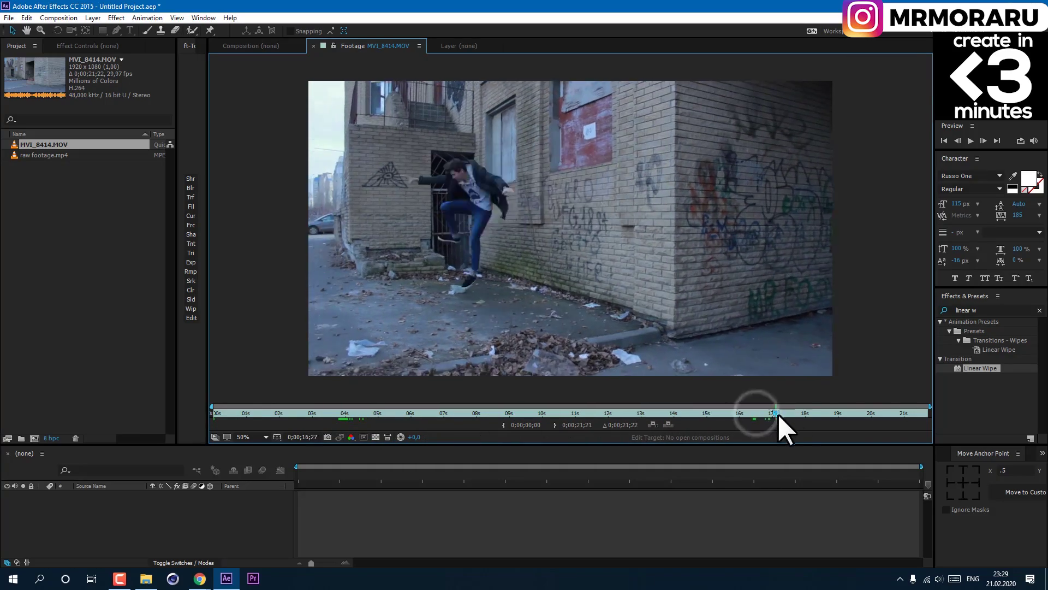
pyautogui.moveTo(44, 155); pyautogui.dragTo(322, 475)
pyautogui.press('space')
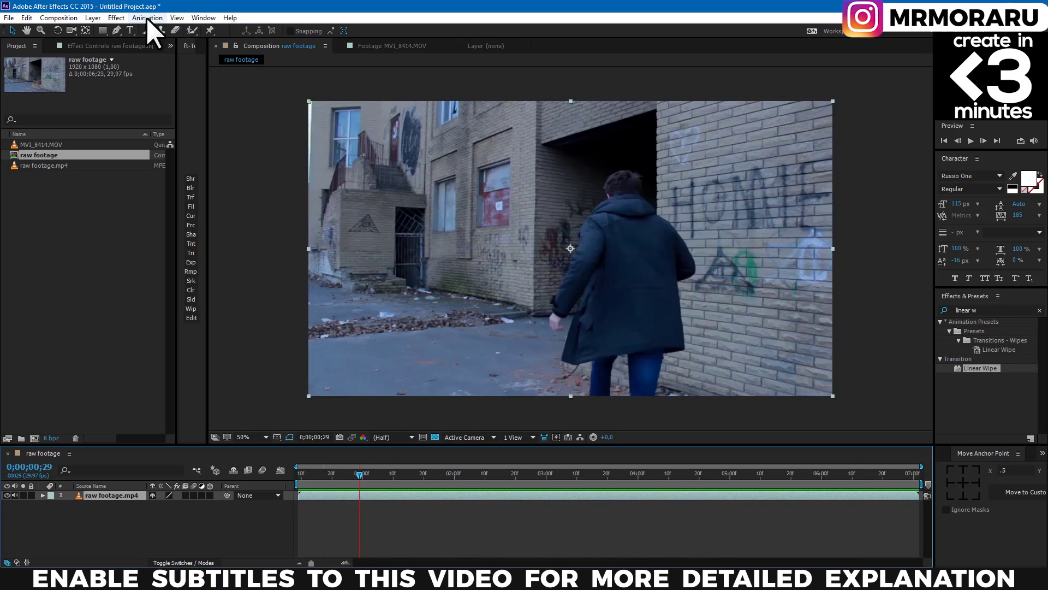
# Camera-track the footage, create a track null and camera, and add a new white solid
pyautogui.click(146, 18)
pyautogui.click(153, 215)
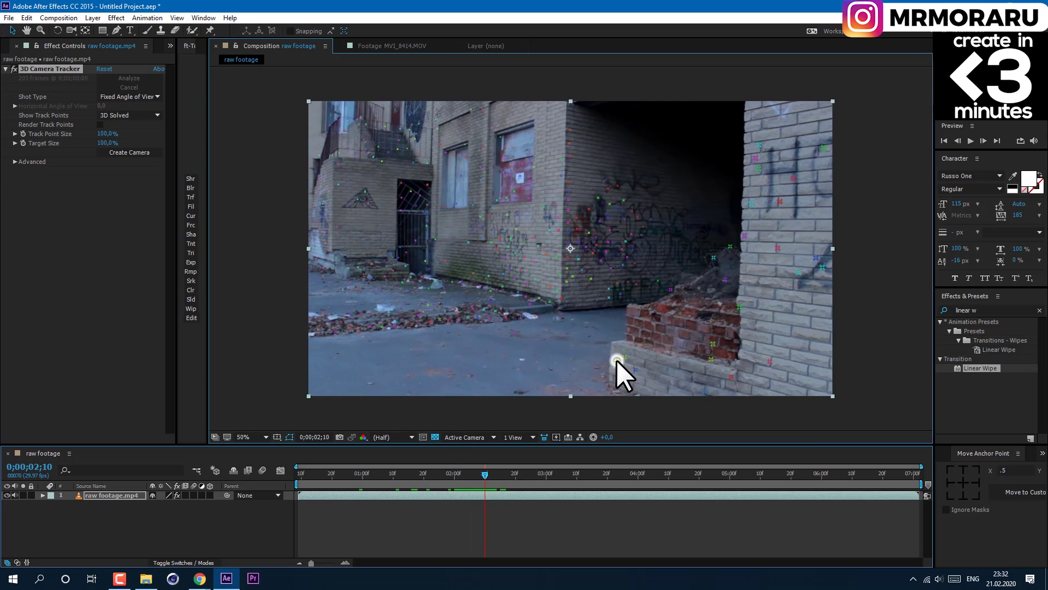
pyautogui.rightClick(617, 359)
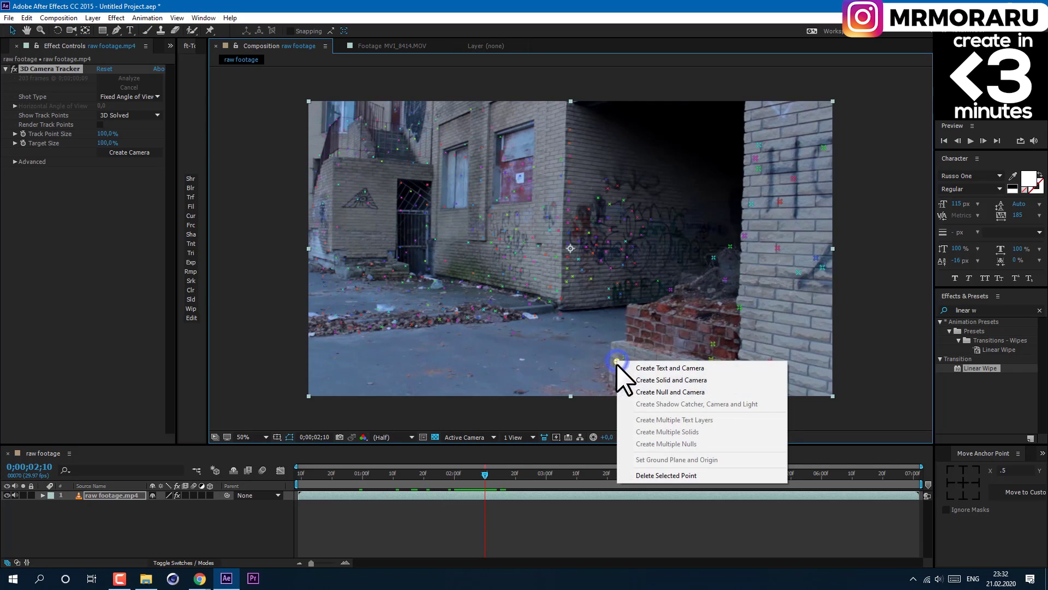
pyautogui.click(631, 394)
pyautogui.click(92, 18)
pyautogui.click(306, 43)
# Search for Form and apply it to the form layer
pyautogui.press('Return')
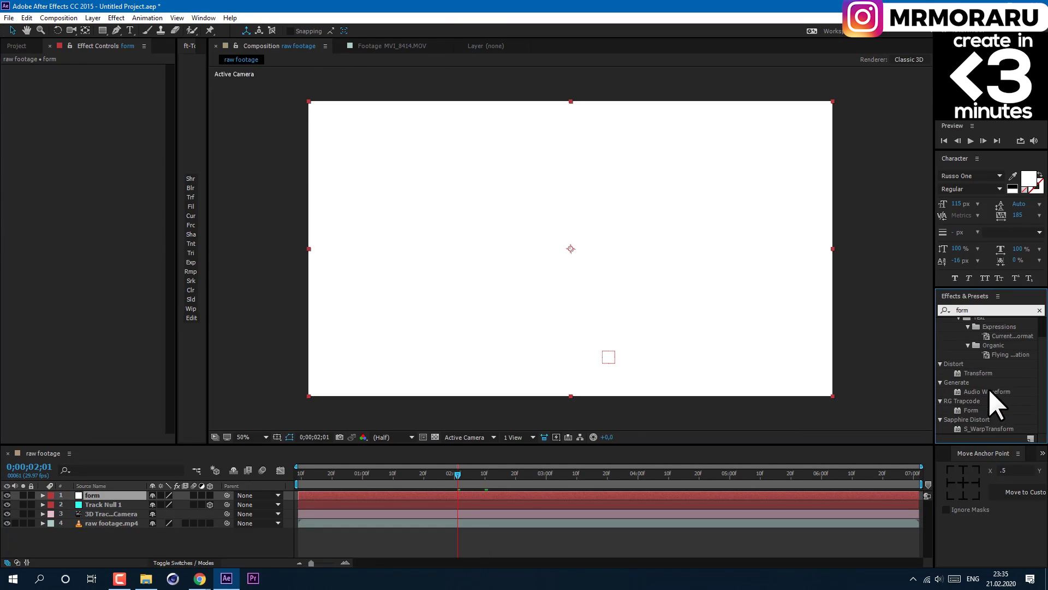
pyautogui.write('form')
pyautogui.moveTo(974, 408); pyautogui.dragTo(102, 494)
# Set the Form grid's Z position to -1031.7, shrink and shift it, and raise particles to 350×550
pyautogui.press('p')
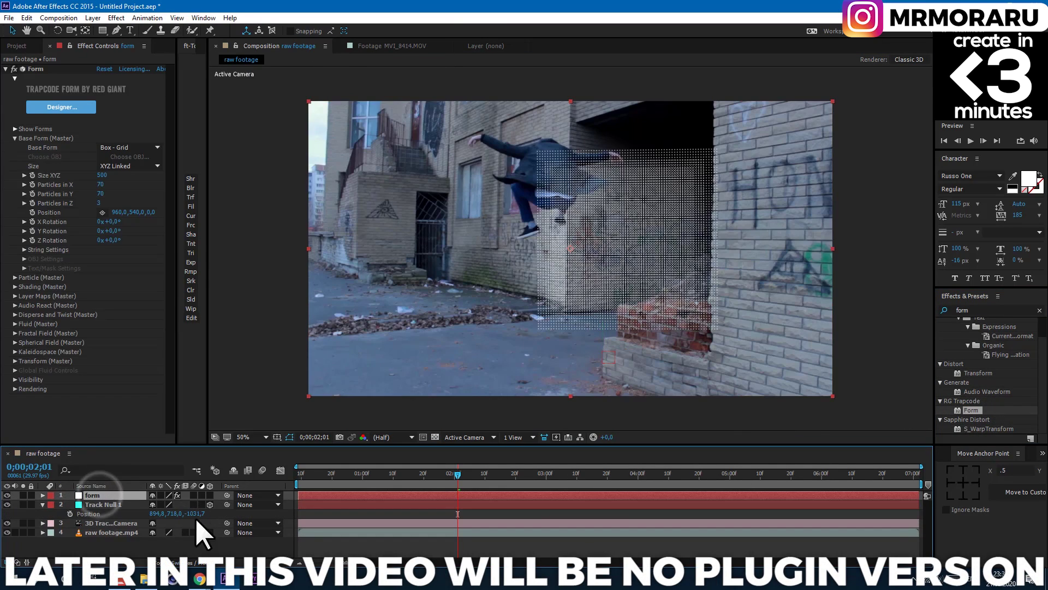
pyautogui.click(150, 211)
pyautogui.write('-107')
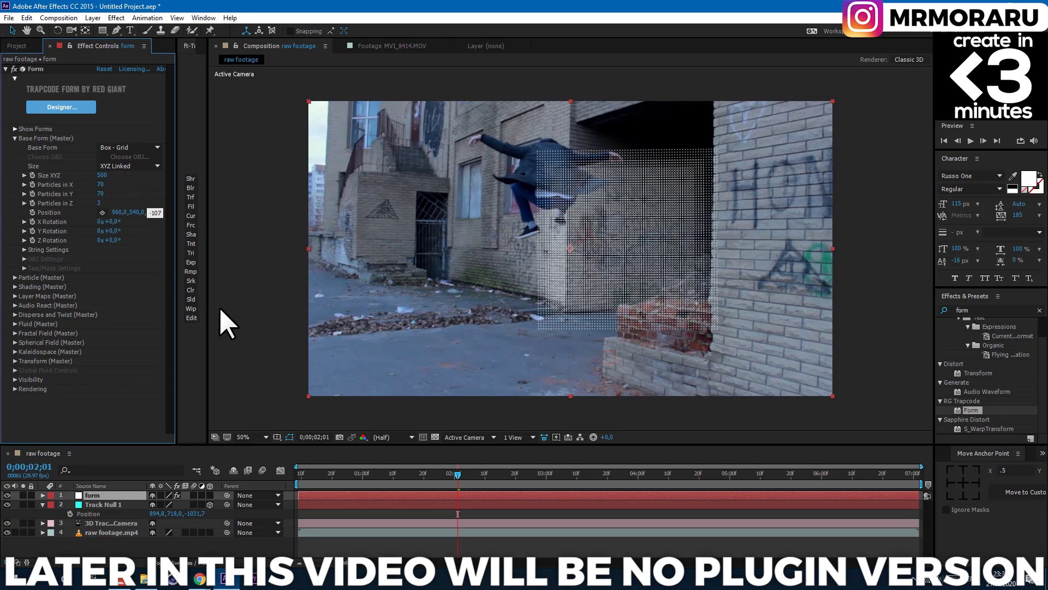
pyautogui.write('31,7')
pyautogui.press('Return')
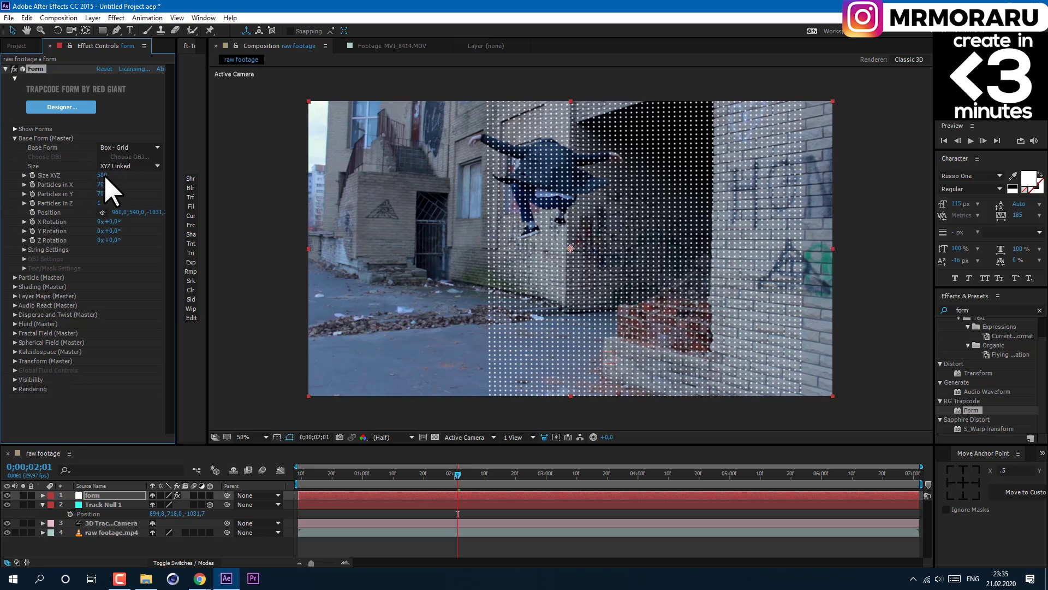
pyautogui.moveTo(102, 175); pyautogui.dragTo(83, 176)
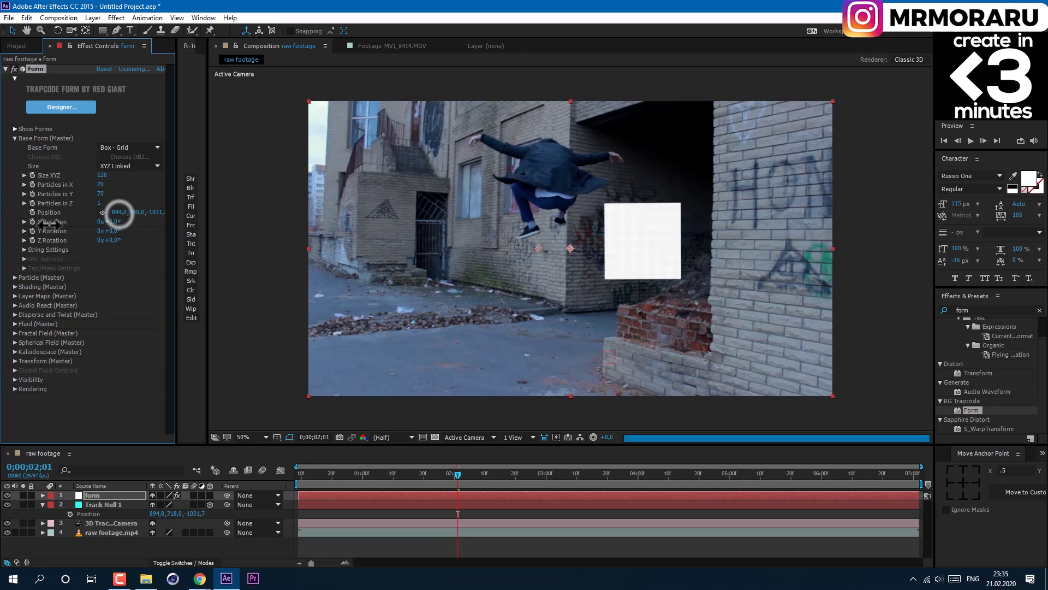
pyautogui.moveTo(115, 212); pyautogui.dragTo(51, 225)
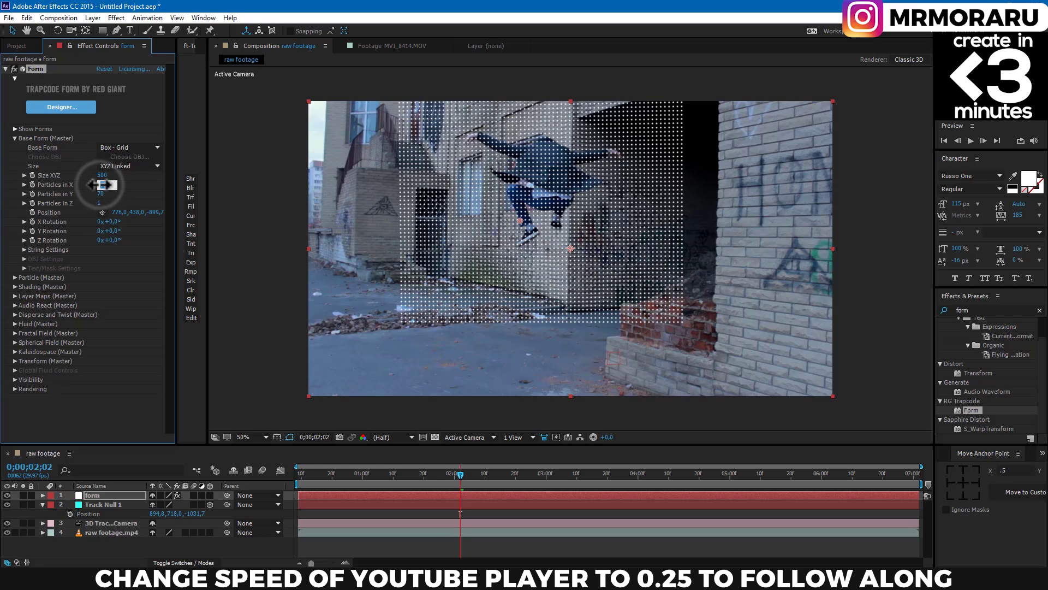
pyautogui.moveTo(104, 192); pyautogui.dragTo(126, 192)
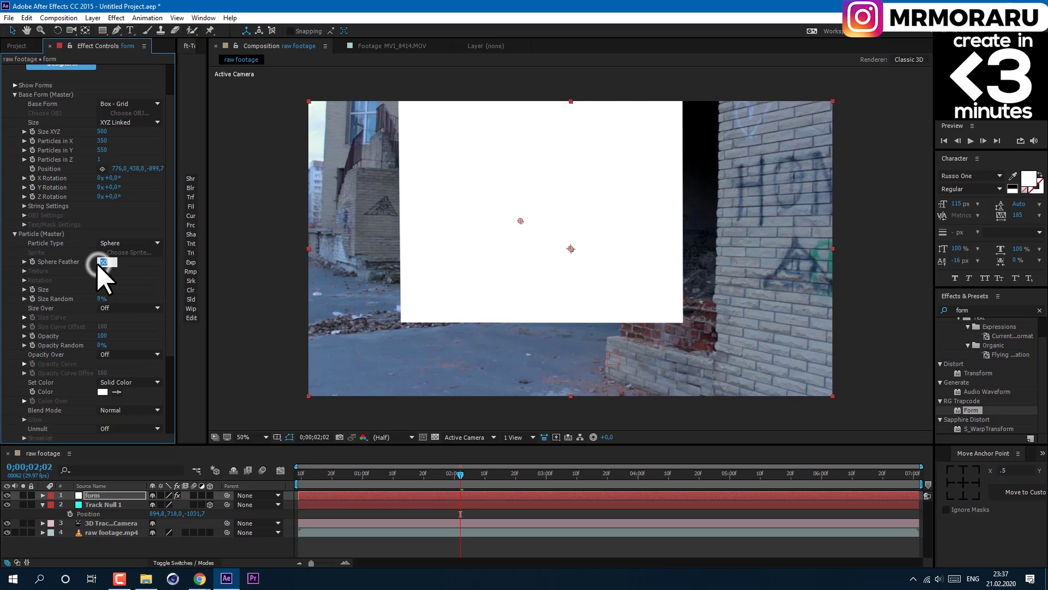
# Set Sphere Feather to 0 and switch Set Color to Radial
pyautogui.write('0')
pyautogui.press('Return')
pyautogui.scroll(-2, 96, 288)
pyautogui.click(120, 332)
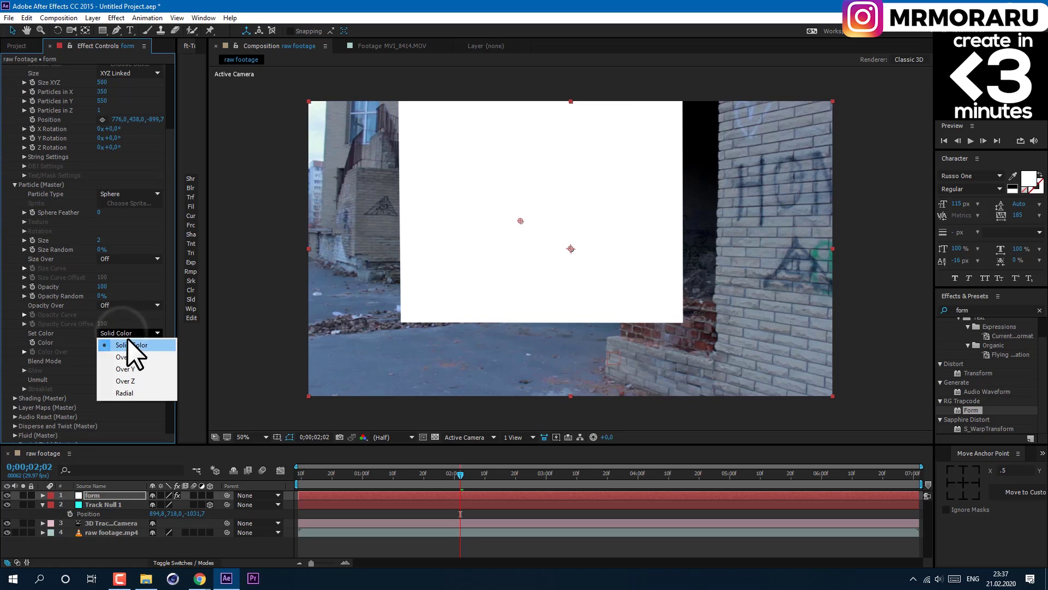
pyautogui.click(131, 393)
pyautogui.click(24, 352)
# Edit the Color Over gradient stops to black and blue
pyautogui.scroll(-1, 22, 349)
pyautogui.click(346, 474)
pyautogui.moveTo(346, 474); pyautogui.dragTo(334, 473)
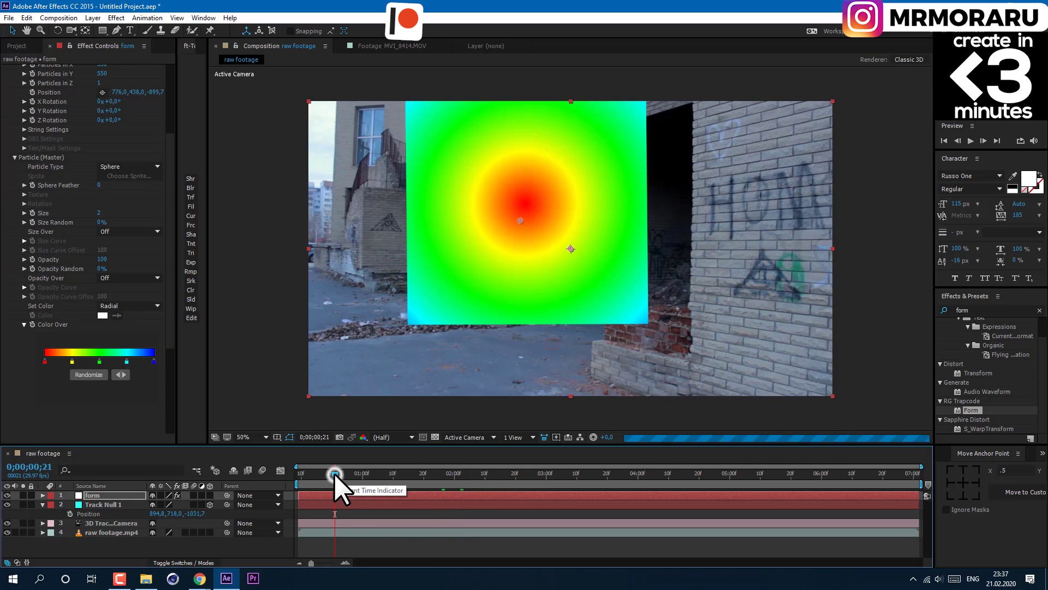
pyautogui.doubleClick(45, 361)
pyautogui.click(245, 254)
pyautogui.click(477, 119)
pyautogui.doubleClick(72, 361)
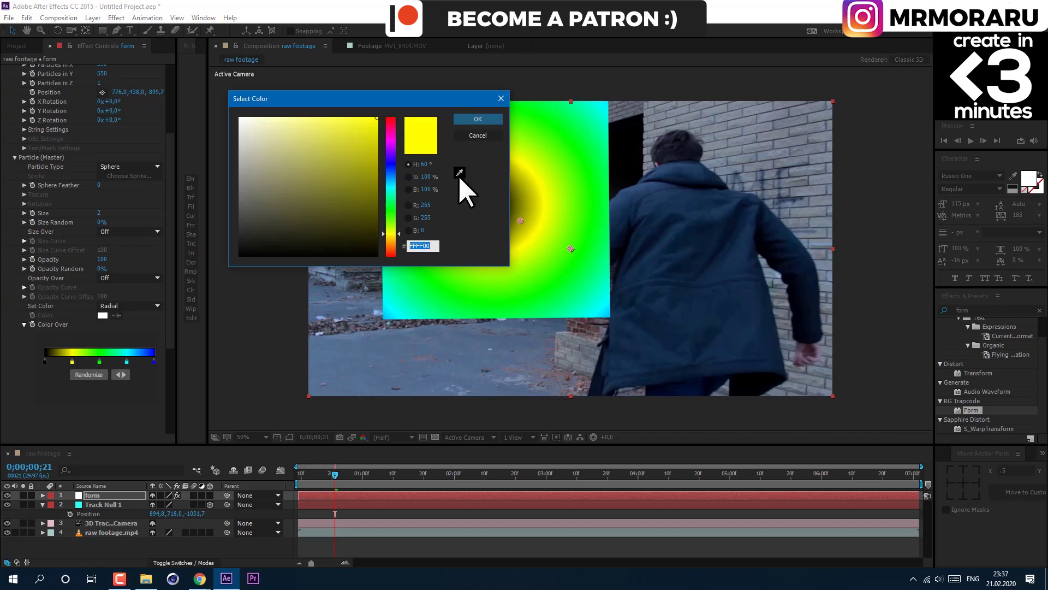
pyautogui.click(391, 164)
pyautogui.click(478, 119)
pyautogui.doubleClick(154, 362)
# Set Form's fluid to Vortex Ring with 76% region scale, -11 buoyancy and 95 random swirl
pyautogui.click(478, 119)
pyautogui.click(15, 320)
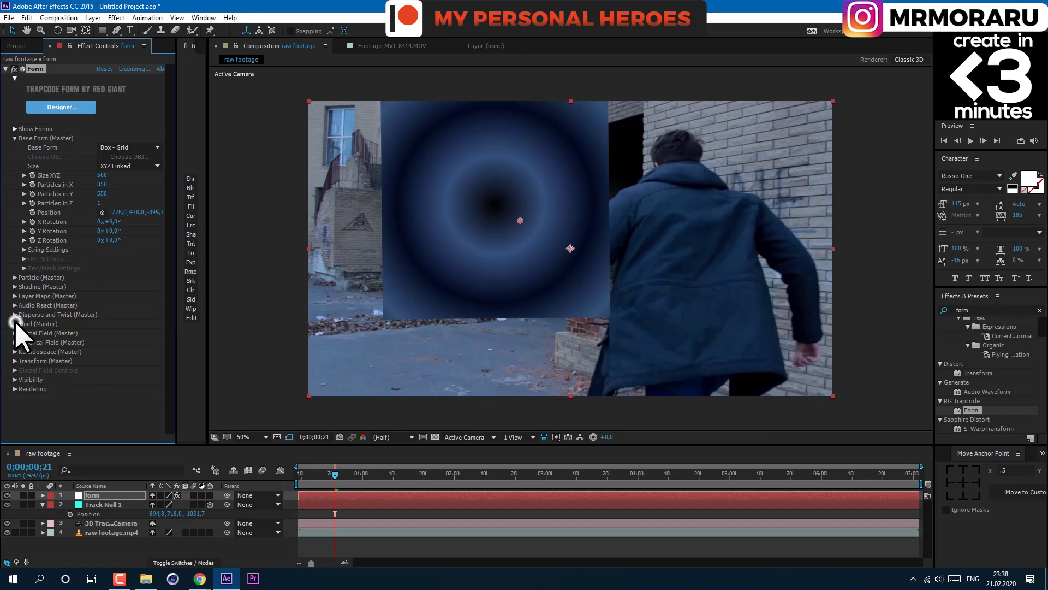
pyautogui.scroll(-1, 54, 311)
pyautogui.click(140, 303)
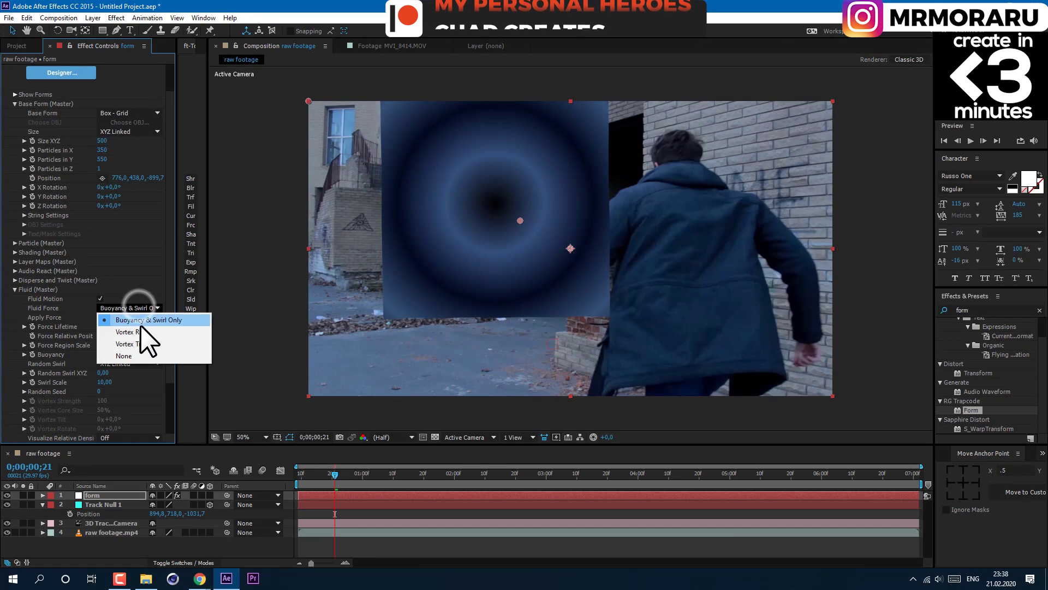
pyautogui.click(140, 331)
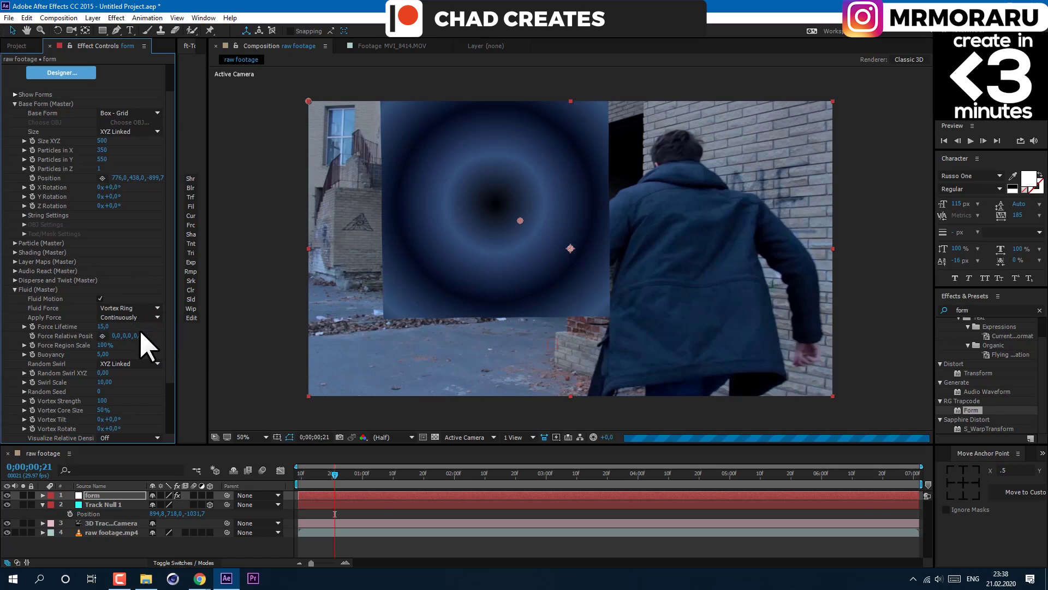
pyautogui.click(105, 345)
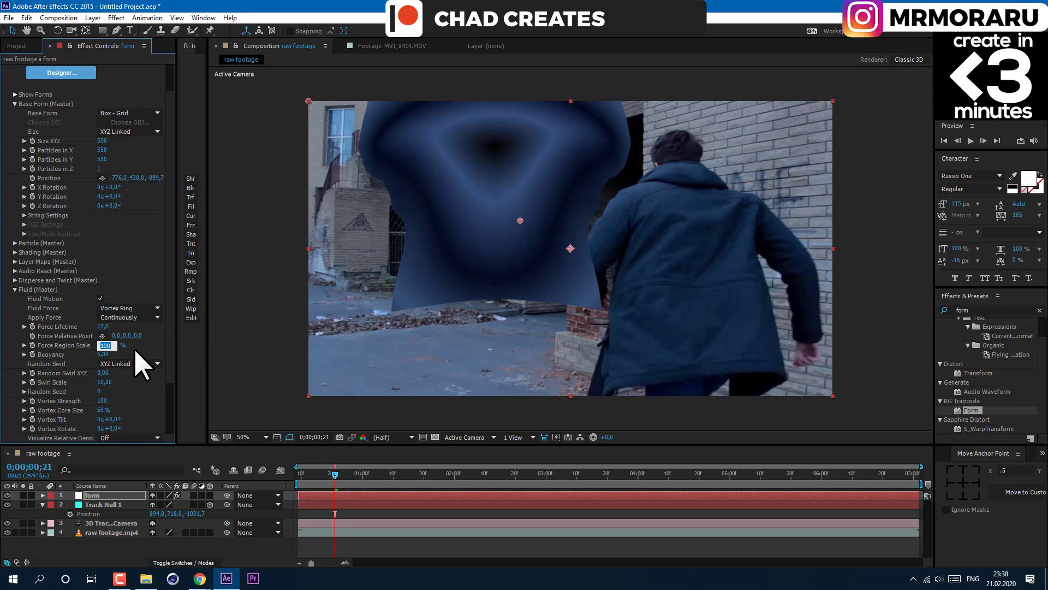
pyautogui.write('75')
pyautogui.press('Return')
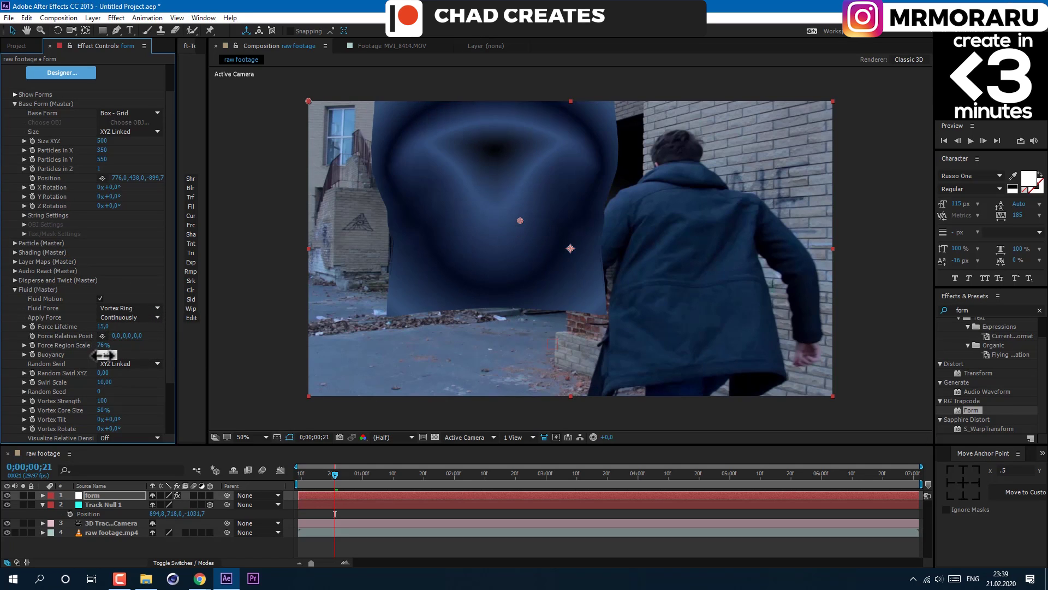
pyautogui.moveTo(102, 354); pyautogui.dragTo(105, 358)
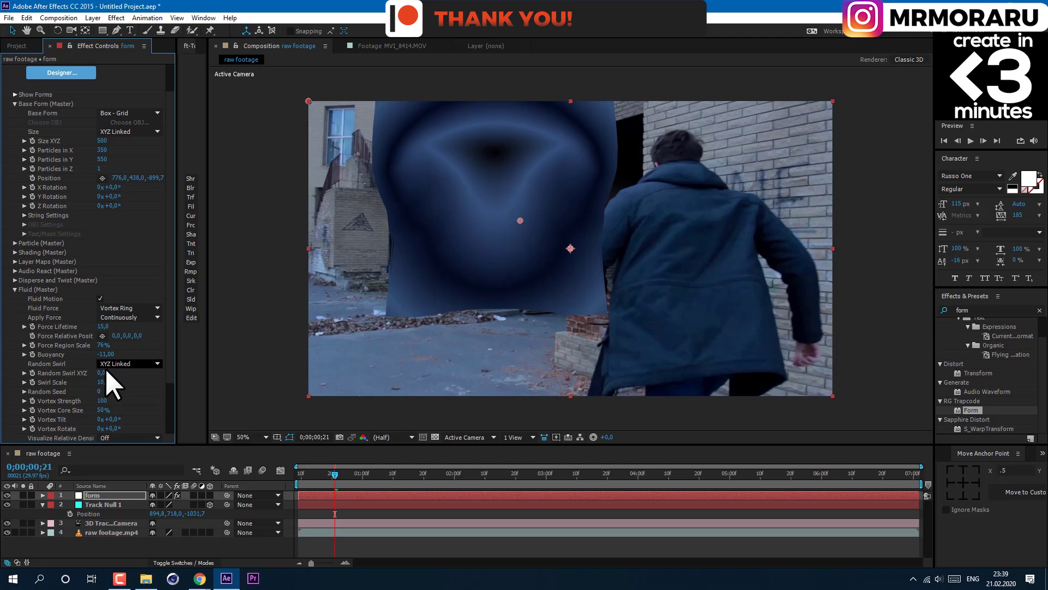
pyautogui.write('95')
pyautogui.press('Return')
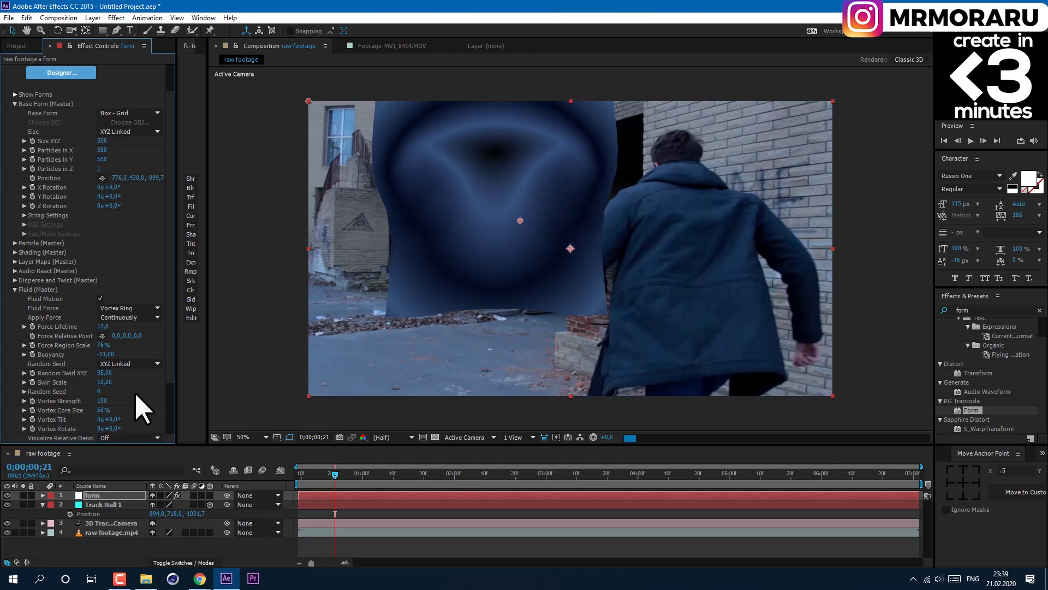
pyautogui.scroll(-3, 136, 398)
pyautogui.click(133, 388)
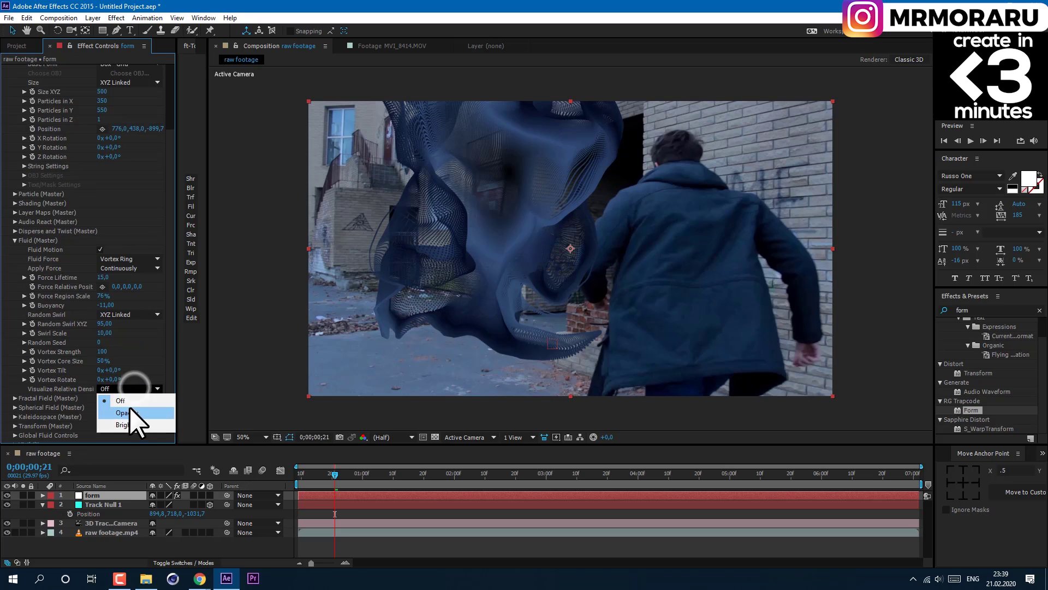
# Show relative density as opacity, set Fluid Time Factor to 2, and solo the form layer
pyautogui.click(130, 413)
pyautogui.click(13, 420)
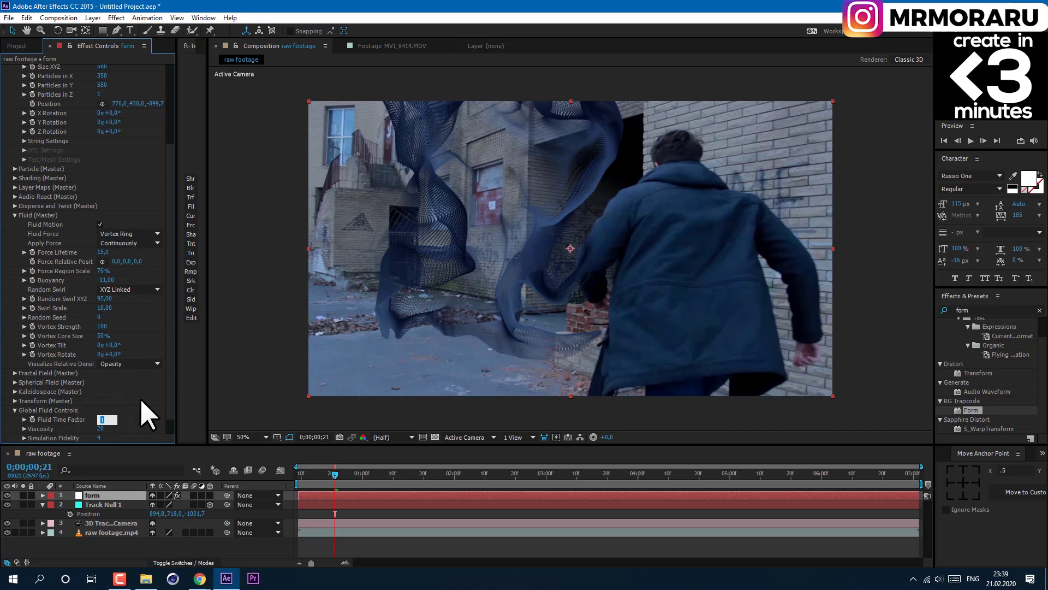
pyautogui.write('2')
pyautogui.press('Return')
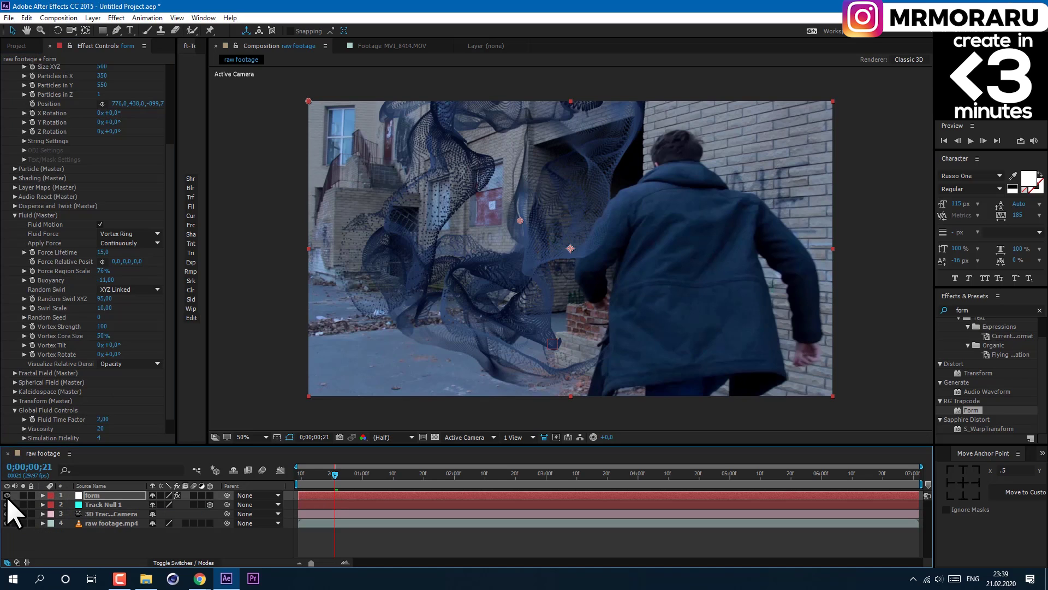
pyautogui.click(23, 495)
pyautogui.scroll(5, 119, 241)
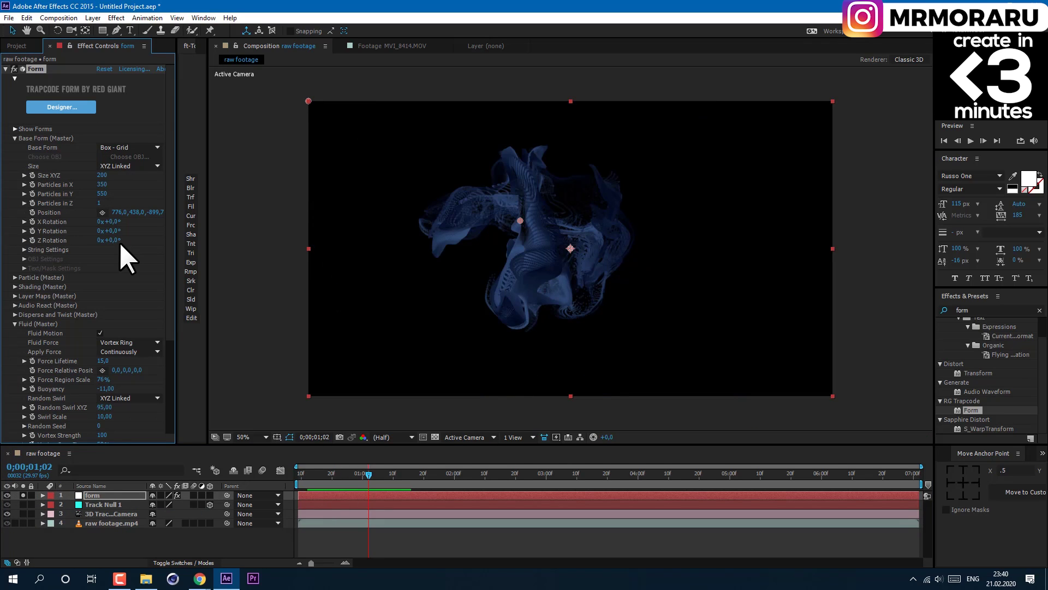
# Set Particles in X/Y to 150 and 250 and Random Seed to 400
pyautogui.click(105, 185)
pyautogui.press('Return')
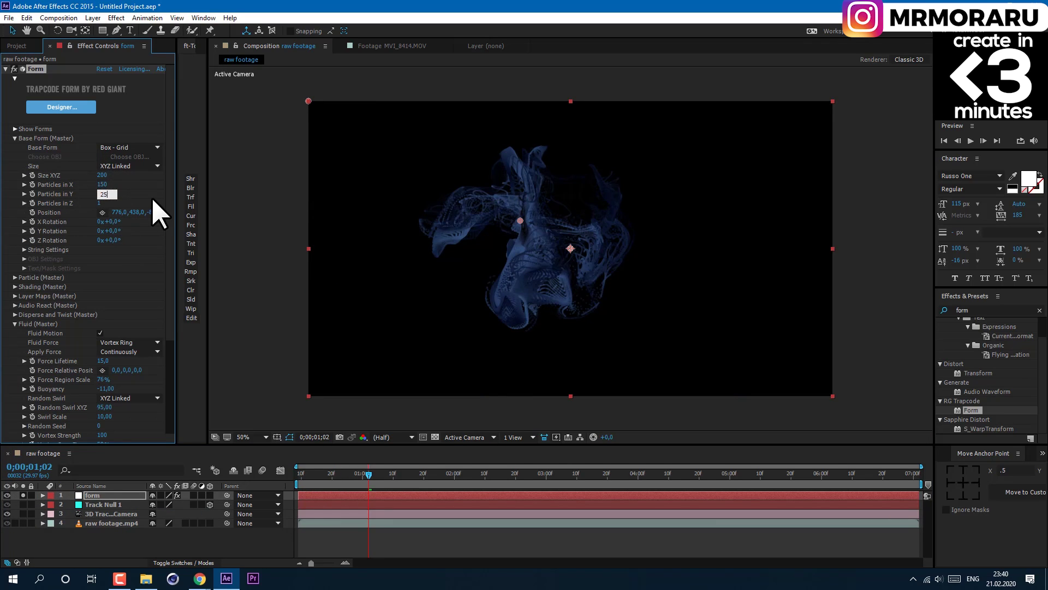
pyautogui.write('0')
pyautogui.press('Return')
pyautogui.scroll(-3, 99, 343)
pyautogui.click(100, 377)
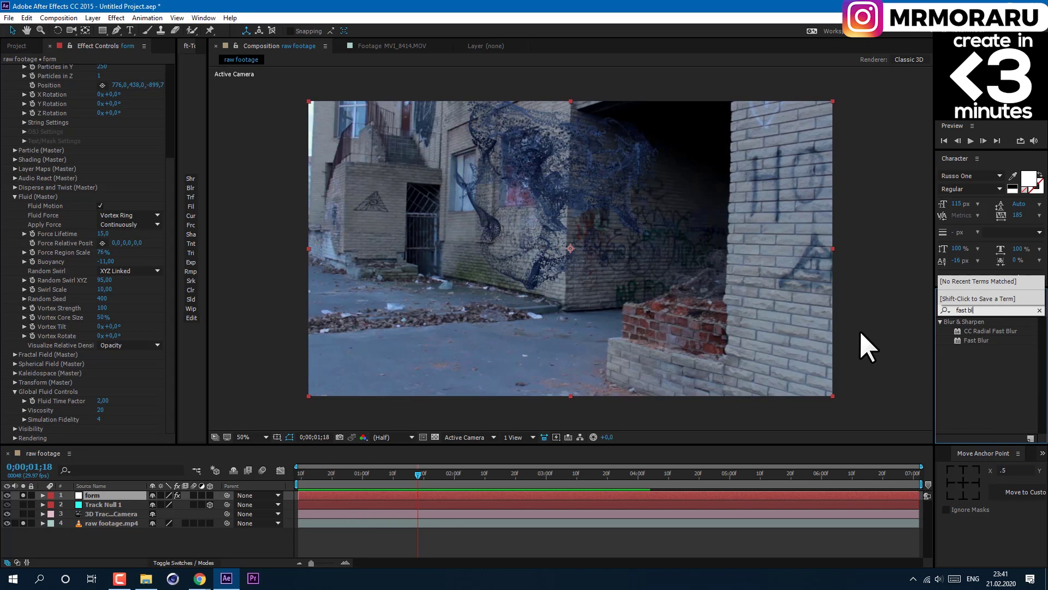
# Add Fast Blur at 15 and a Curves effect bent into an S-curve
pyautogui.moveTo(977, 339)
pyautogui.mouseDown()
pyautogui.moveTo(956, 351)
pyautogui.moveTo(135, 411)
pyautogui.mouseUp()
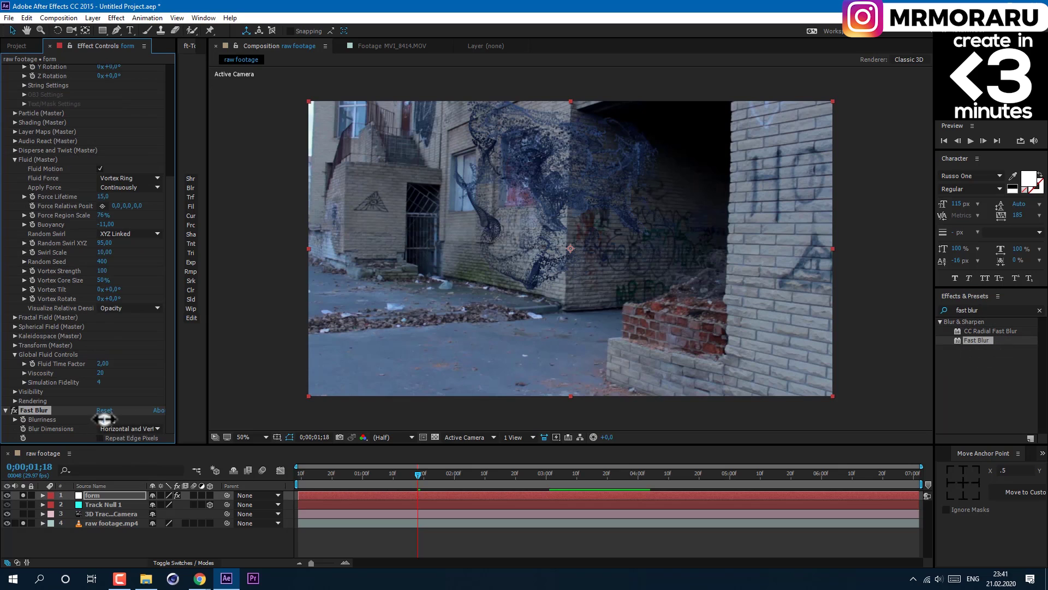
pyautogui.write('curves')
pyautogui.moveTo(975, 368); pyautogui.dragTo(97, 493)
pyautogui.moveTo(98, 332); pyautogui.dragTo(101, 299)
# Fine-tune the S-curve points to deepen the smoke contrast
pyautogui.moveTo(60, 370); pyautogui.dragTo(60, 357)
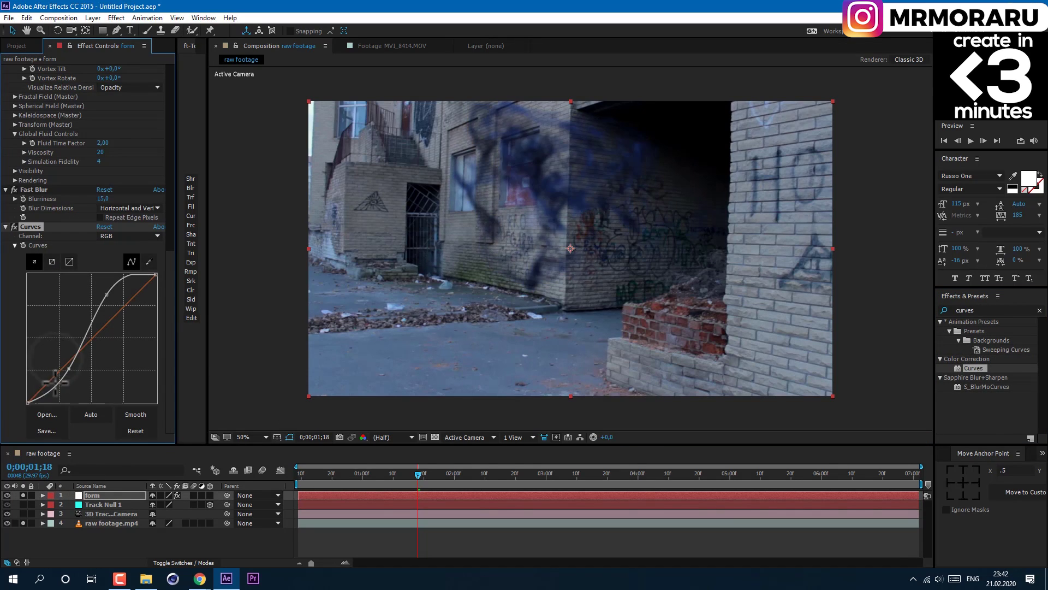
pyautogui.moveTo(105, 297); pyautogui.dragTo(115, 300)
pyautogui.moveTo(60, 358); pyautogui.dragTo(71, 365)
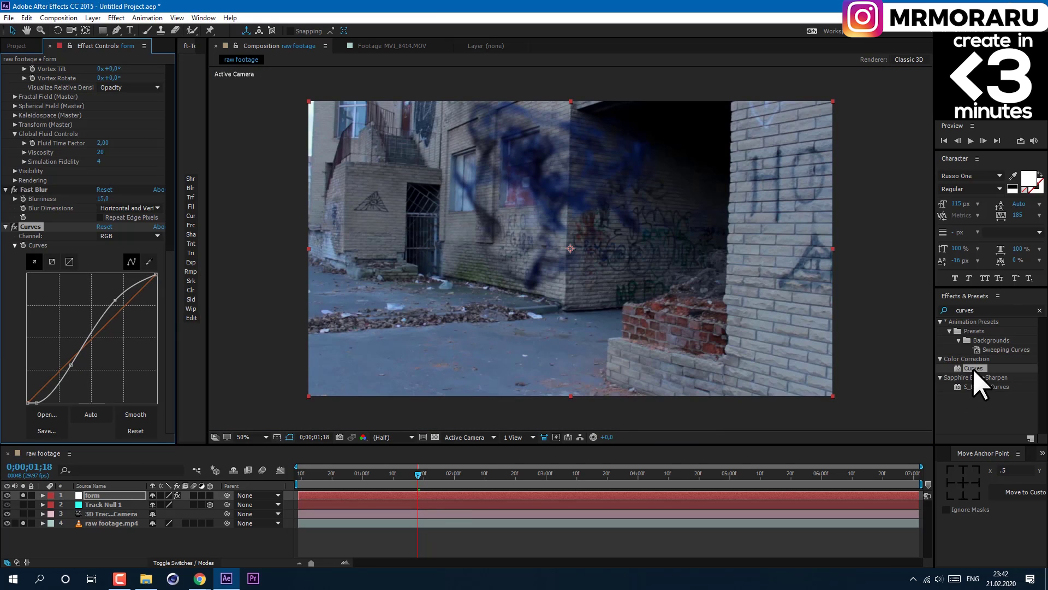
# Add a second Curves set to the Alpha channel and drag its curve down
pyautogui.moveTo(975, 368); pyautogui.dragTo(119, 495)
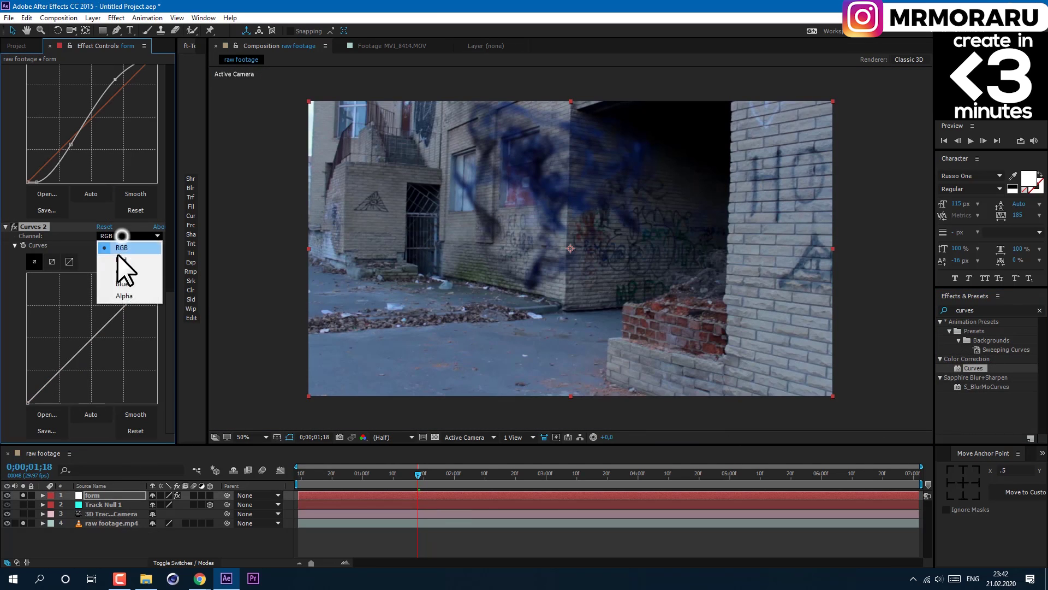
pyautogui.click(124, 296)
pyautogui.moveTo(90, 358)
pyautogui.mouseDown()
pyautogui.moveTo(70, 402)
pyautogui.moveTo(135, 273)
pyautogui.mouseUp()
pyautogui.press('.')
pyautogui.press(',')
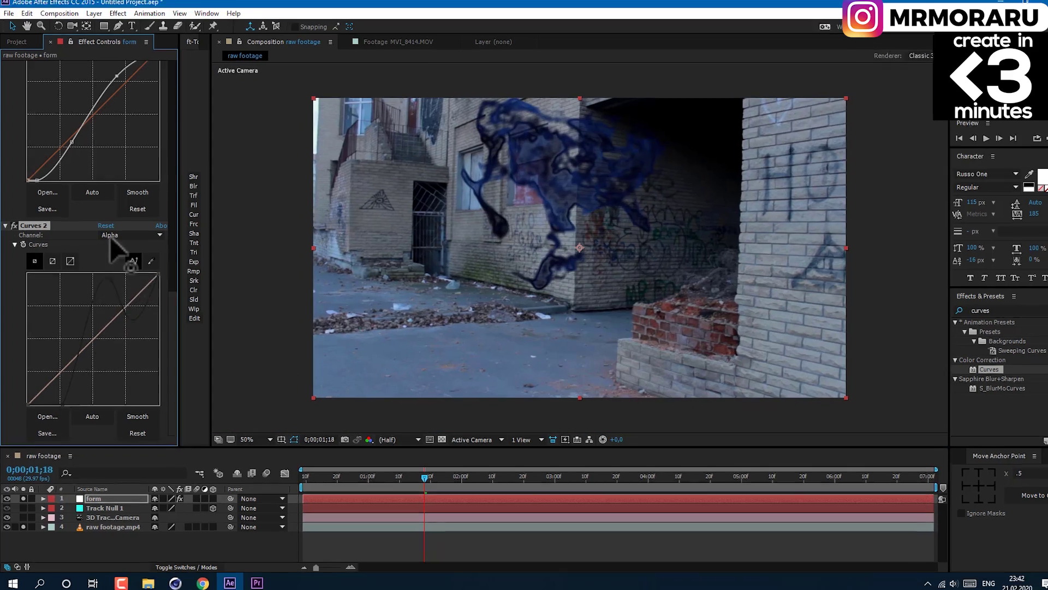
pyautogui.click(128, 236)
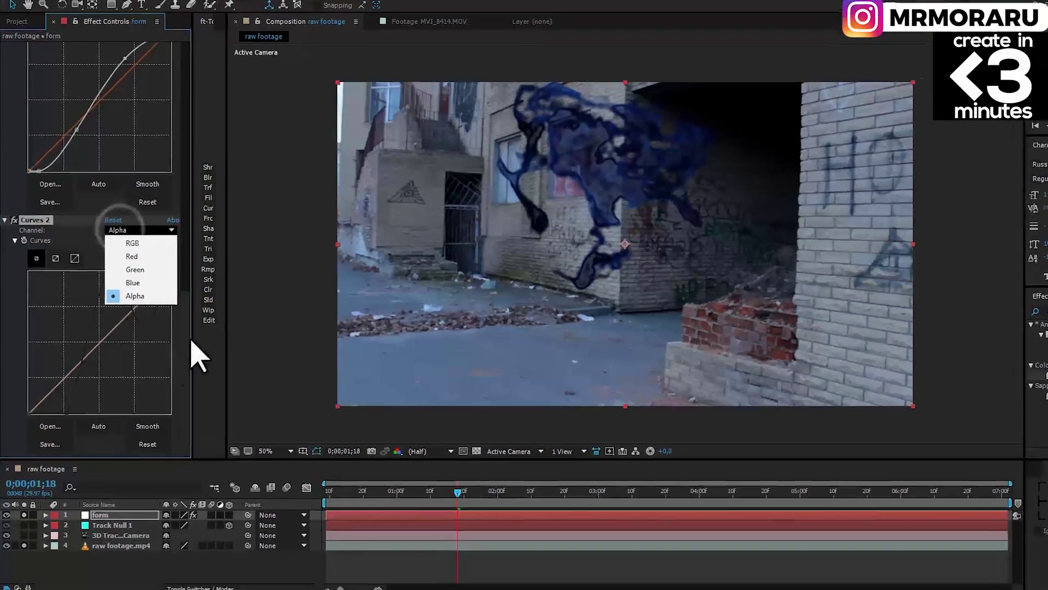
pyautogui.click(143, 297)
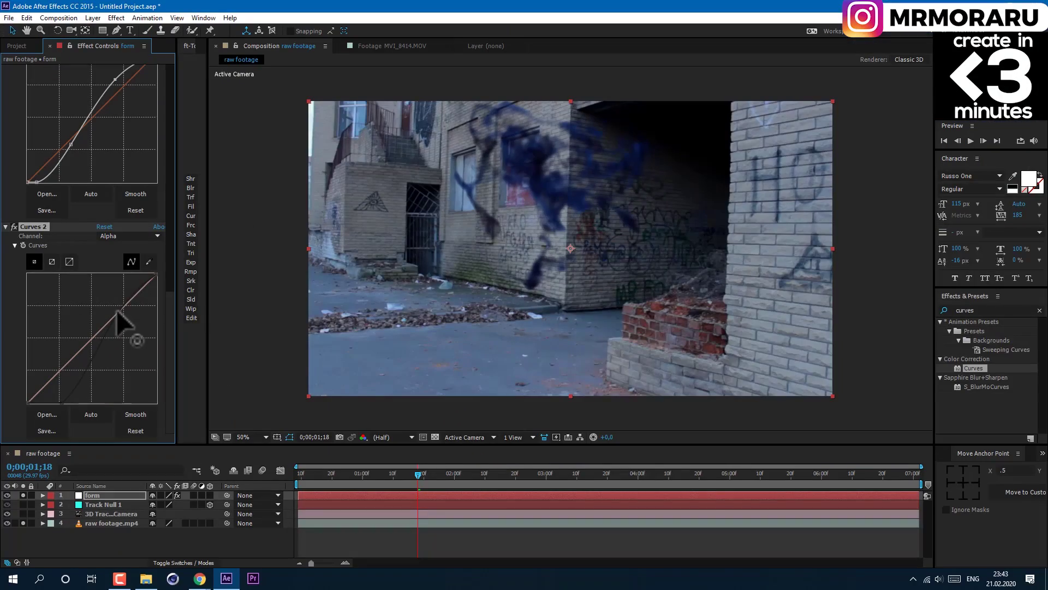
# Apply Sharpen at amount 150 to the form layer
pyautogui.write('sharpen')
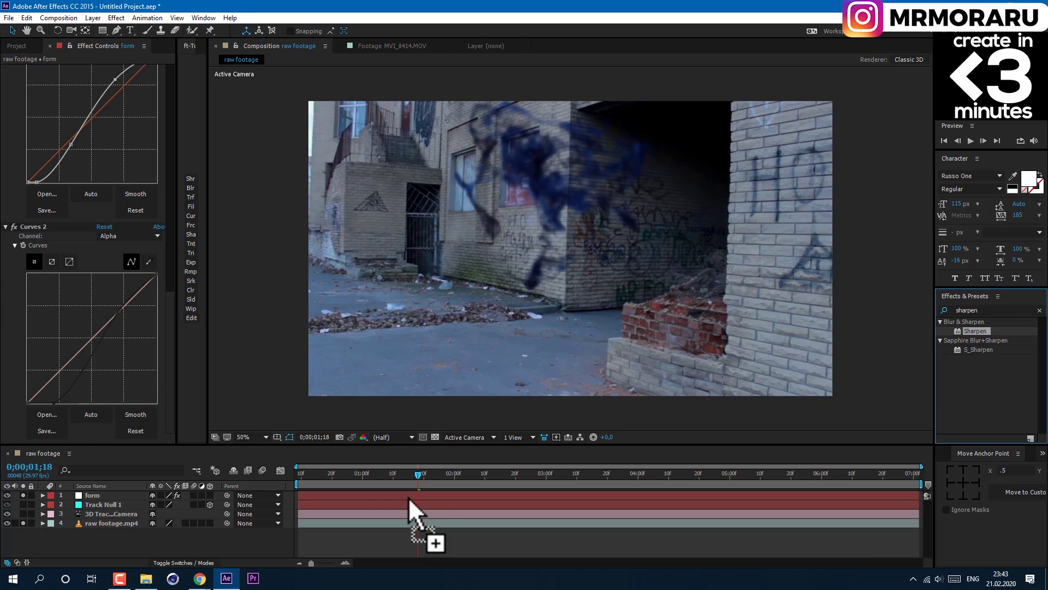
pyautogui.moveTo(984, 332); pyautogui.dragTo(511, 262)
pyautogui.press('/')
# Apply CC Vector Blur at amount 53 and check the smoke at 0;00;01;24
pyautogui.write('vector')
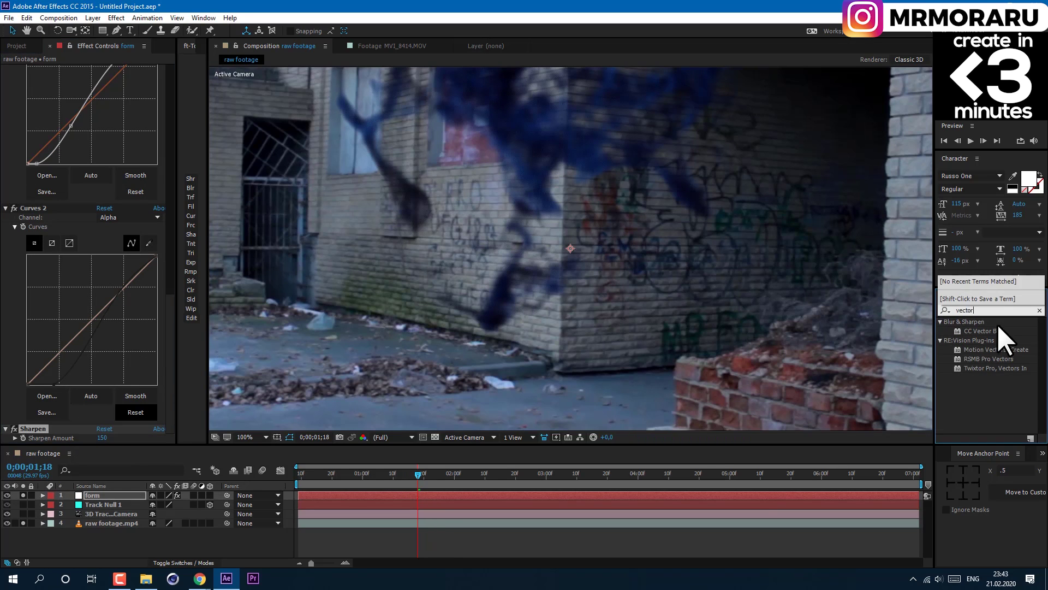
pyautogui.moveTo(983, 331); pyautogui.dragTo(351, 496)
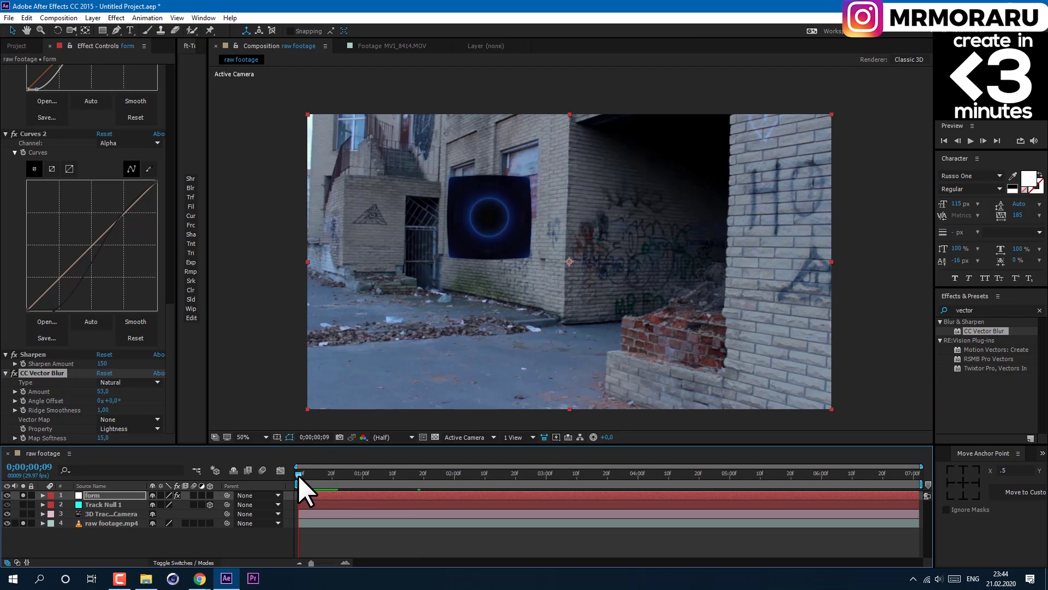
pyautogui.moveTo(298, 474); pyautogui.dragTo(436, 474)
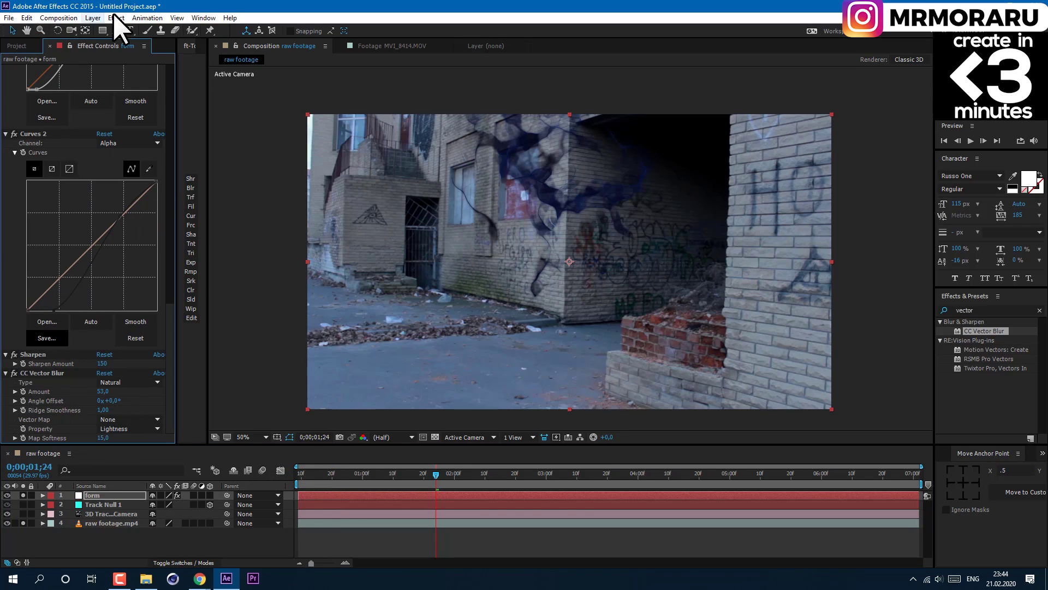
# Create a new white solid layer named texture at the top of the stack
pyautogui.click(94, 18)
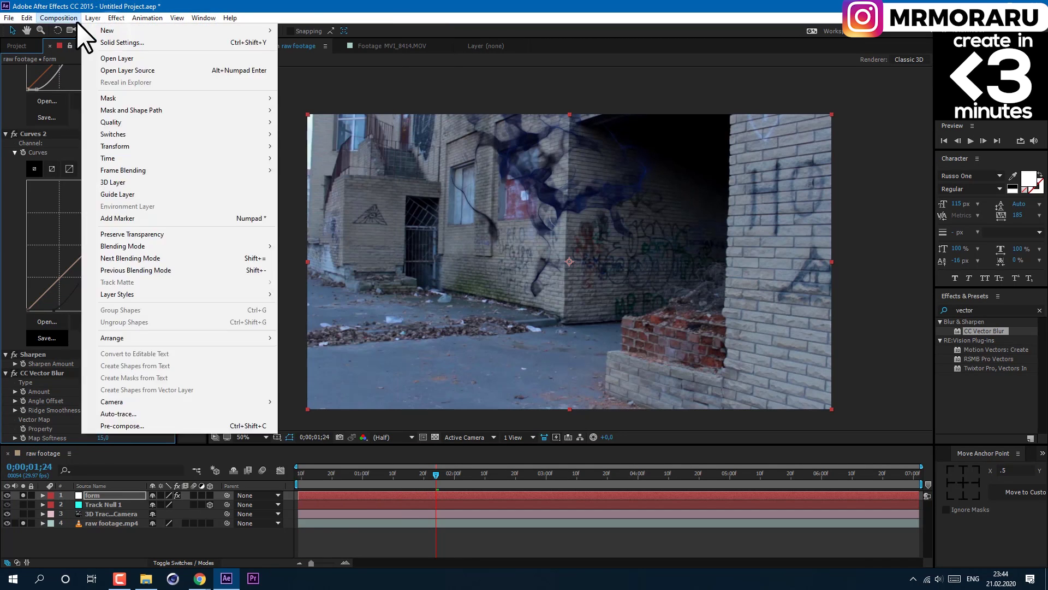
pyautogui.click(94, 18)
pyautogui.click(94, 18)
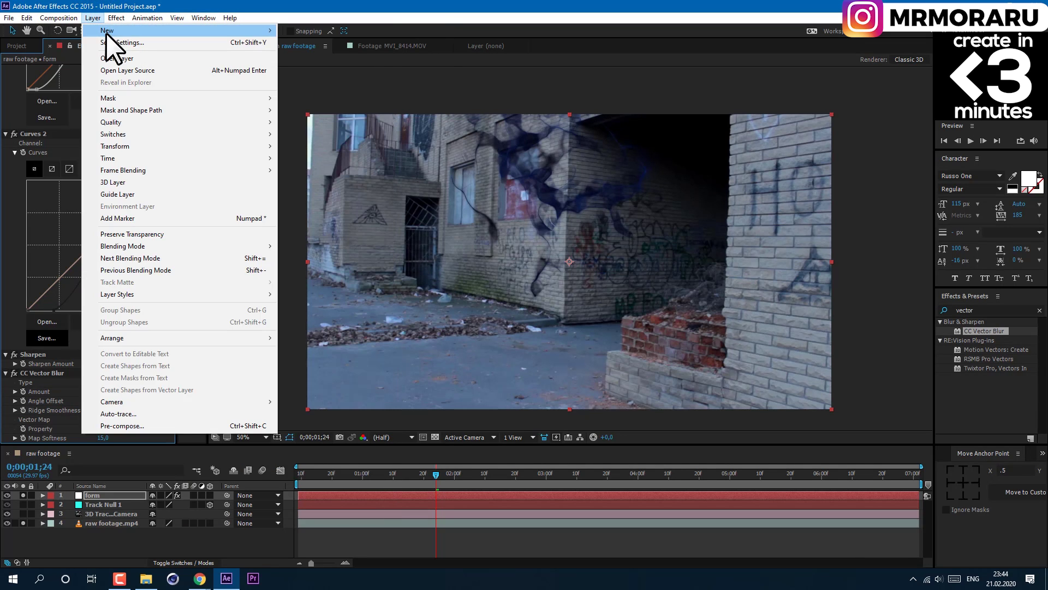
pyautogui.moveTo(145, 29)
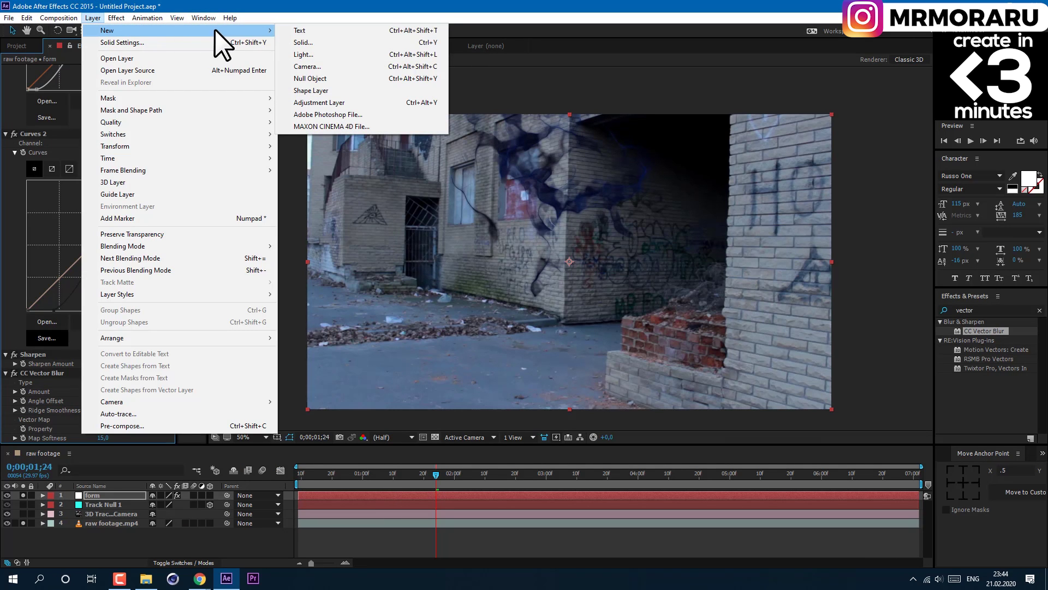
pyautogui.click(293, 43)
pyautogui.write('texture')
pyautogui.press('Return')
# Apply Fractal Noise to texture and keyframe Brightness down to -71.5 at 2;05
pyautogui.write('fracta')
pyautogui.click(972, 331)
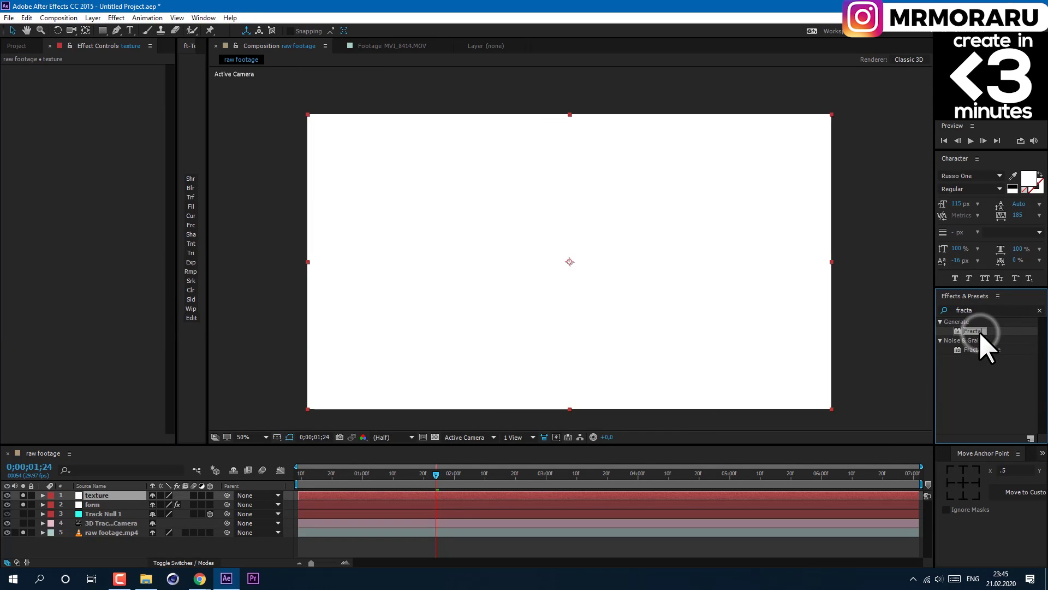
pyautogui.moveTo(974, 350); pyautogui.dragTo(435, 495)
pyautogui.click(23, 115)
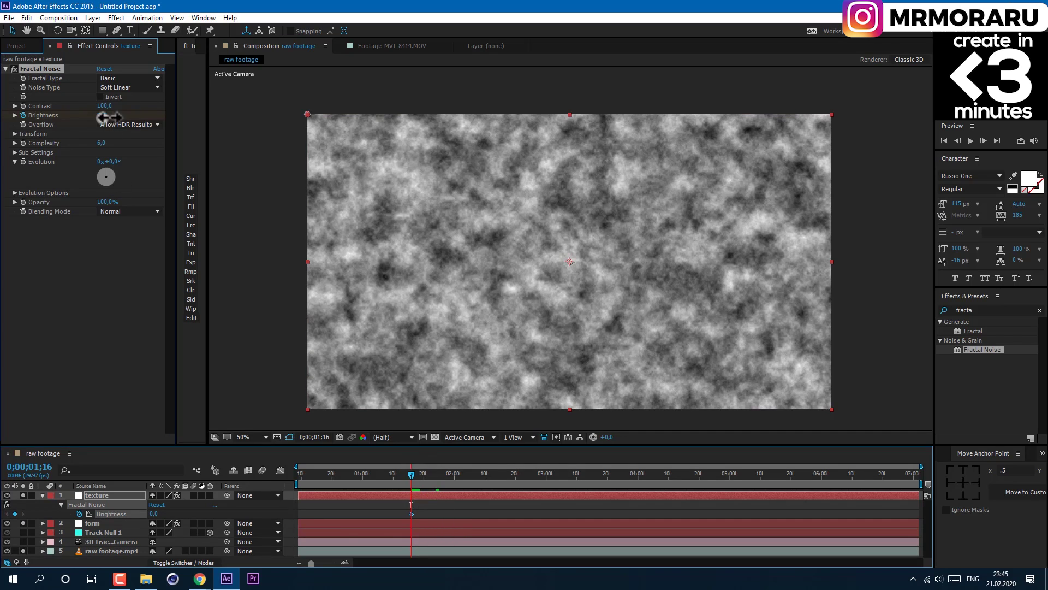
pyautogui.moveTo(109, 117); pyautogui.dragTo(478, 514)
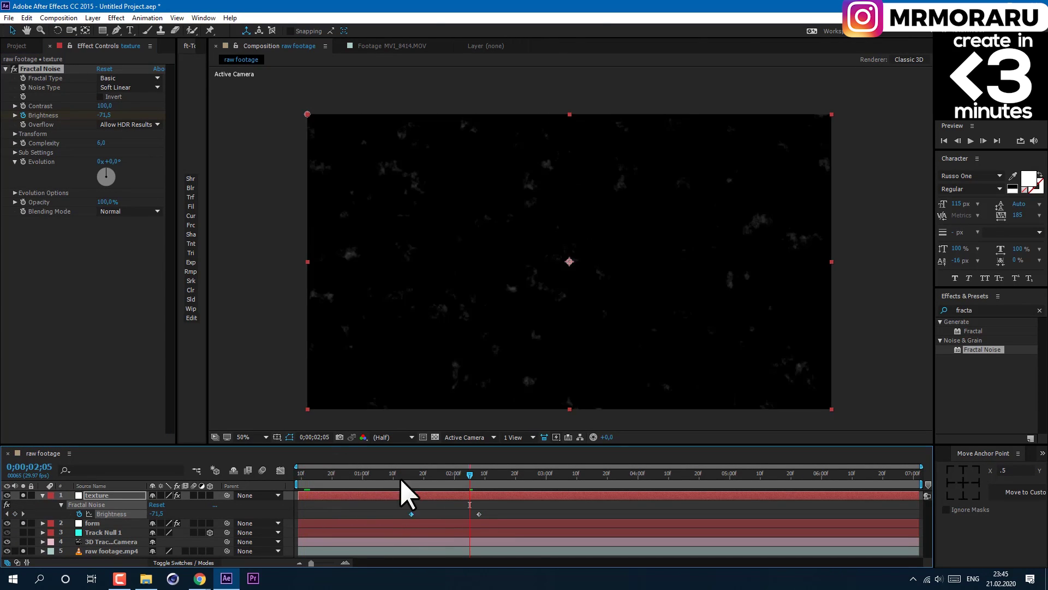
pyautogui.press('space')
# Pre-compose the texture layer as 'texture', moving all attributes into it
pyautogui.click(93, 18)
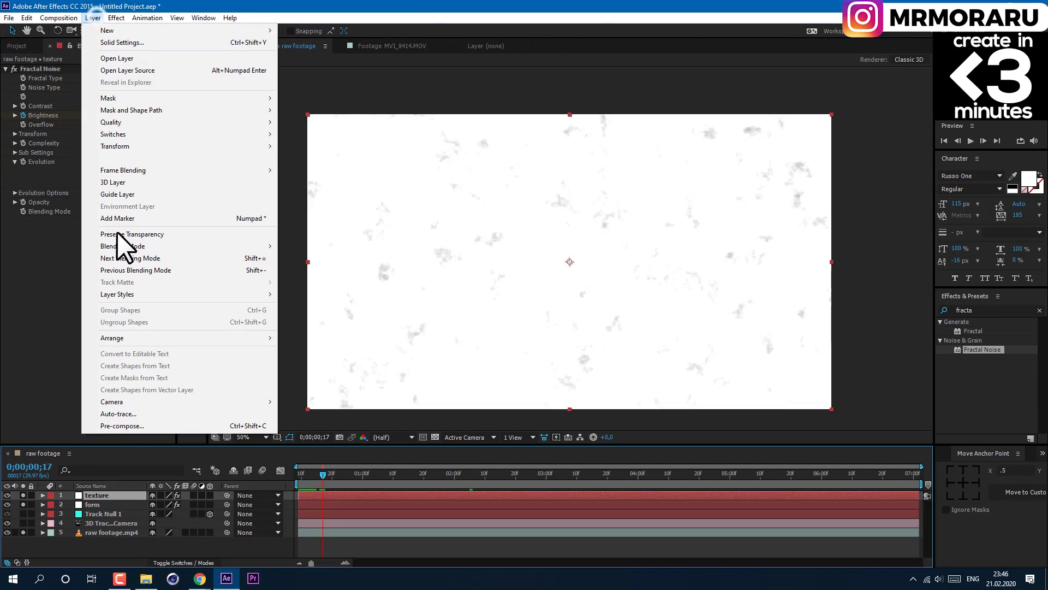
pyautogui.click(131, 431)
pyautogui.write('texture')
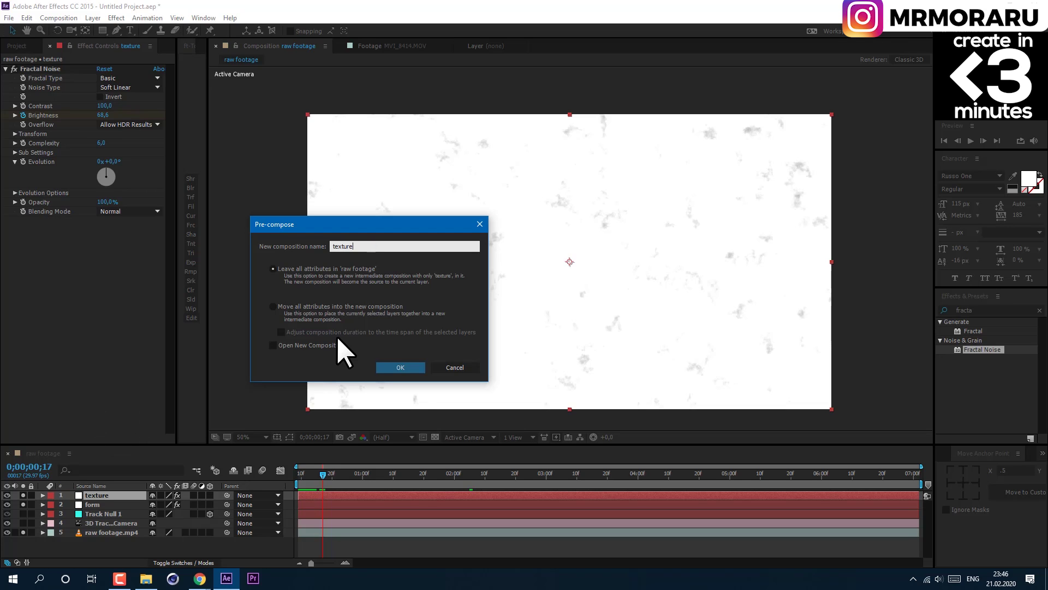
pyautogui.click(345, 306)
pyautogui.click(407, 368)
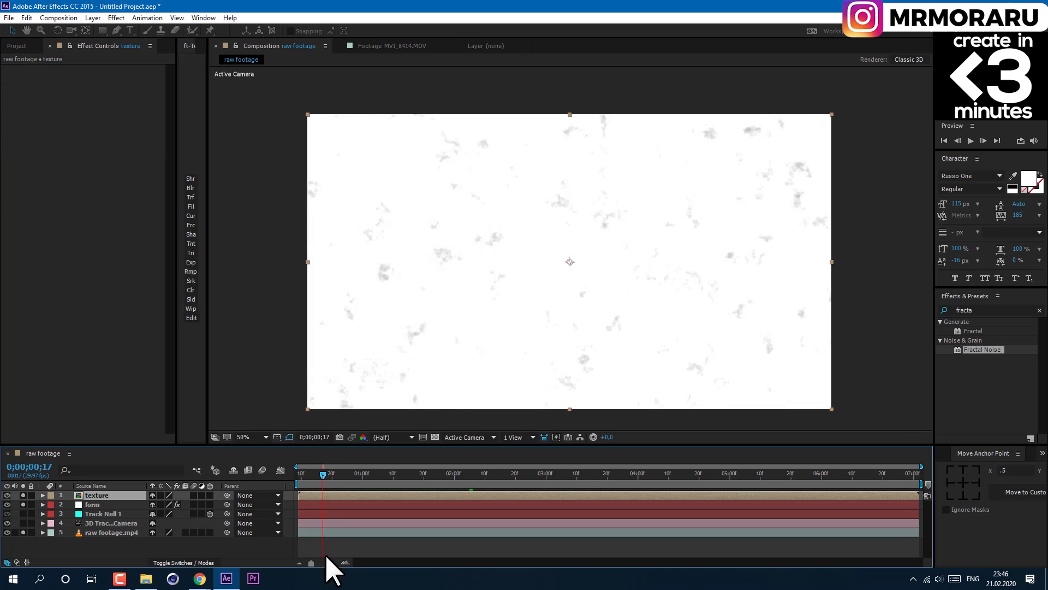
# Hide texture, set Form's Size layer map to 2. texture over XY, and scrub the shot
pyautogui.click(23, 495)
pyautogui.click(91, 496)
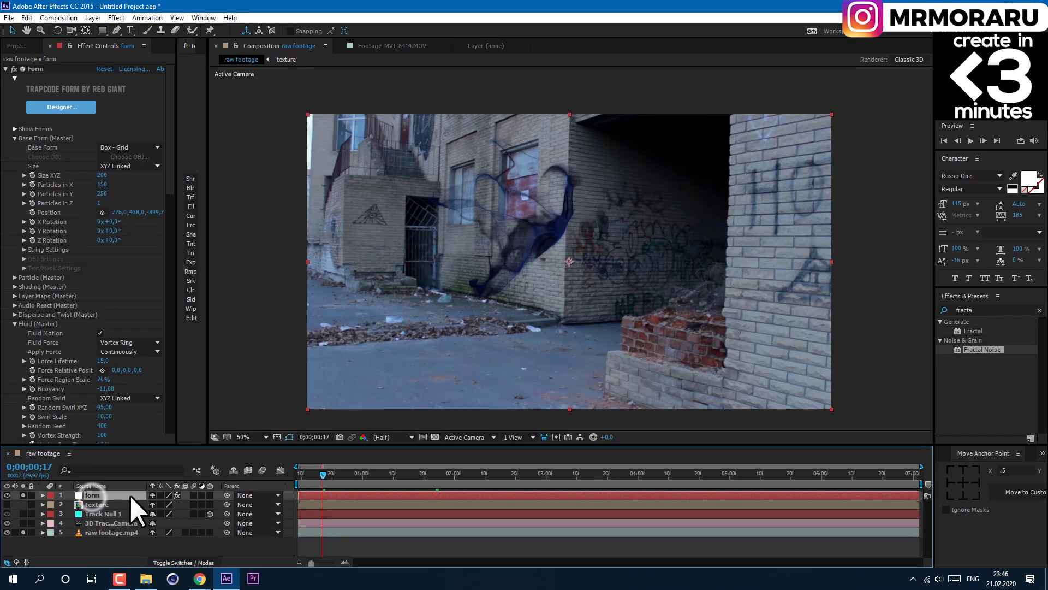
pyautogui.click(14, 296)
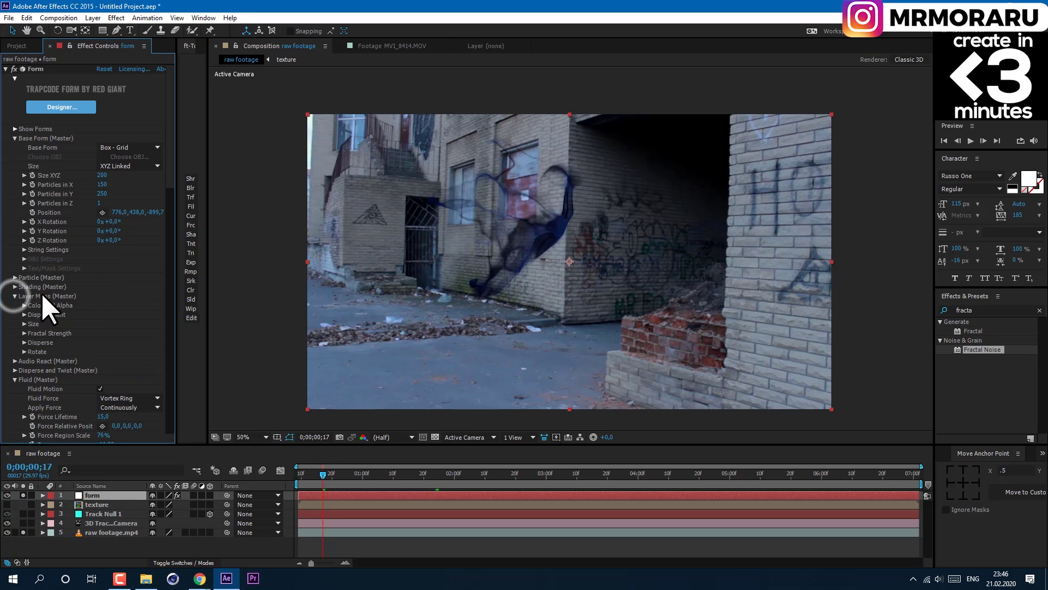
pyautogui.click(24, 324)
pyautogui.click(110, 333)
pyautogui.click(138, 371)
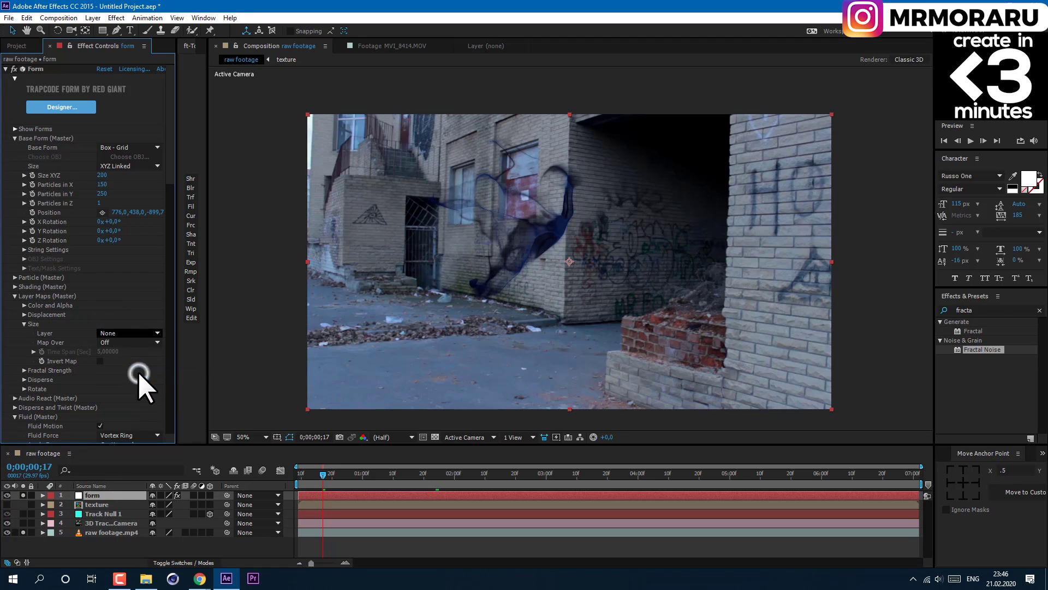
pyautogui.click(141, 343)
pyautogui.click(138, 368)
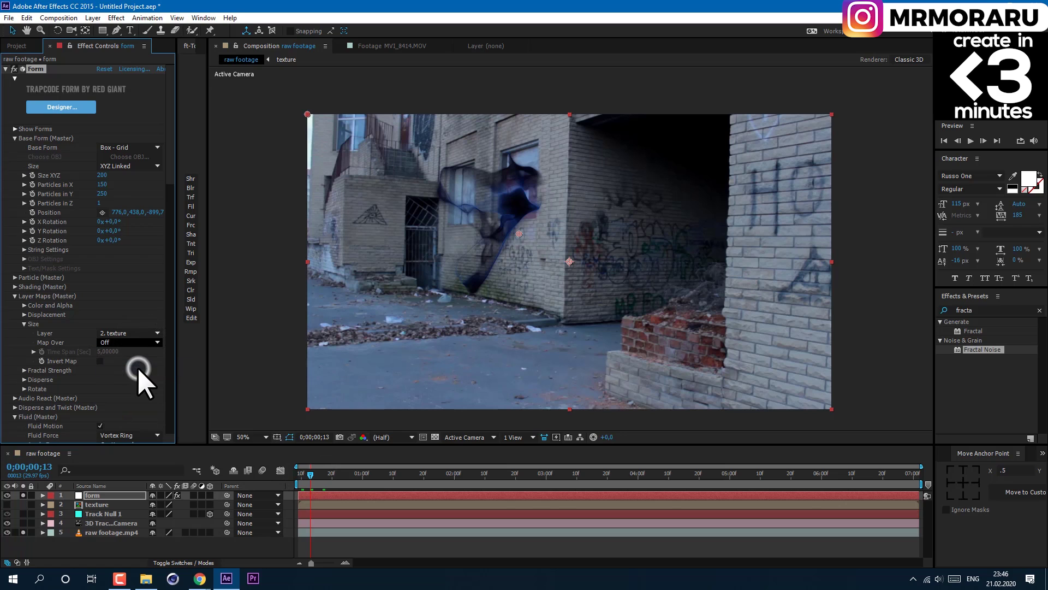
pyautogui.click(314, 475)
pyautogui.moveTo(317, 478)
pyautogui.mouseDown()
pyautogui.moveTo(451, 483)
pyautogui.moveTo(467, 504)
pyautogui.mouseUp()
# Trim the form and texture layers to start at the current frame and preview the burst
pyautogui.press('[')
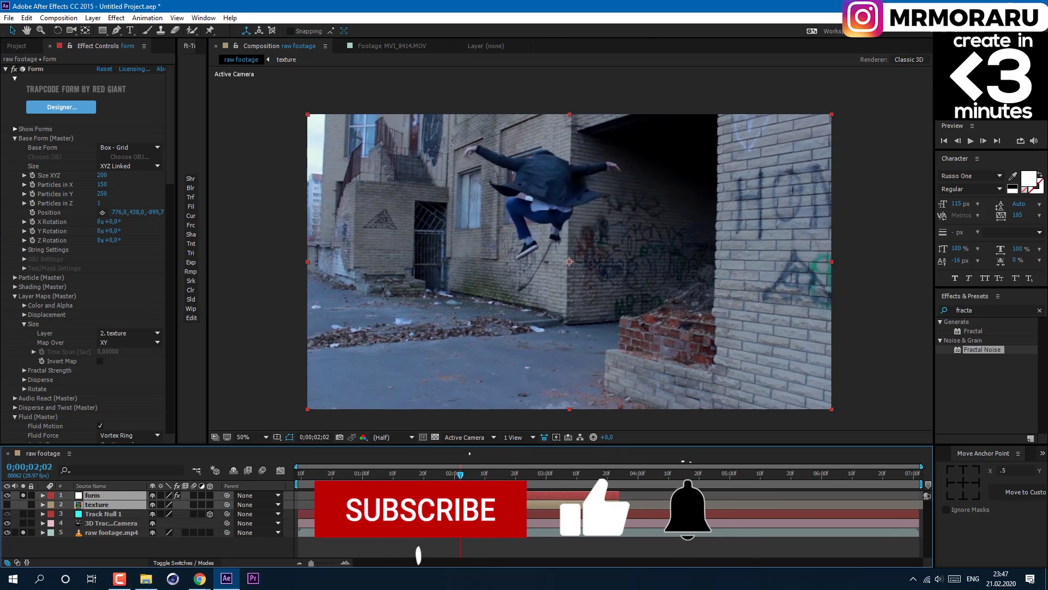
pyautogui.press('space')
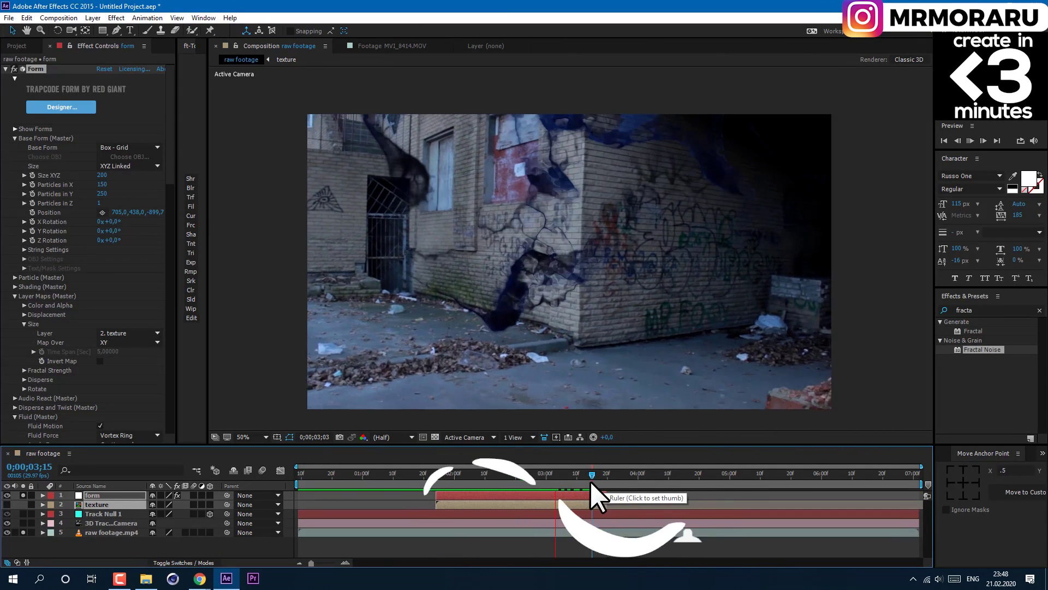
pyautogui.press('space')
pyautogui.click(99, 486)
# Duplicate the form and texture layers and slide the copies later for a second burst
pyautogui.click(100, 486)
pyautogui.click(27, 17)
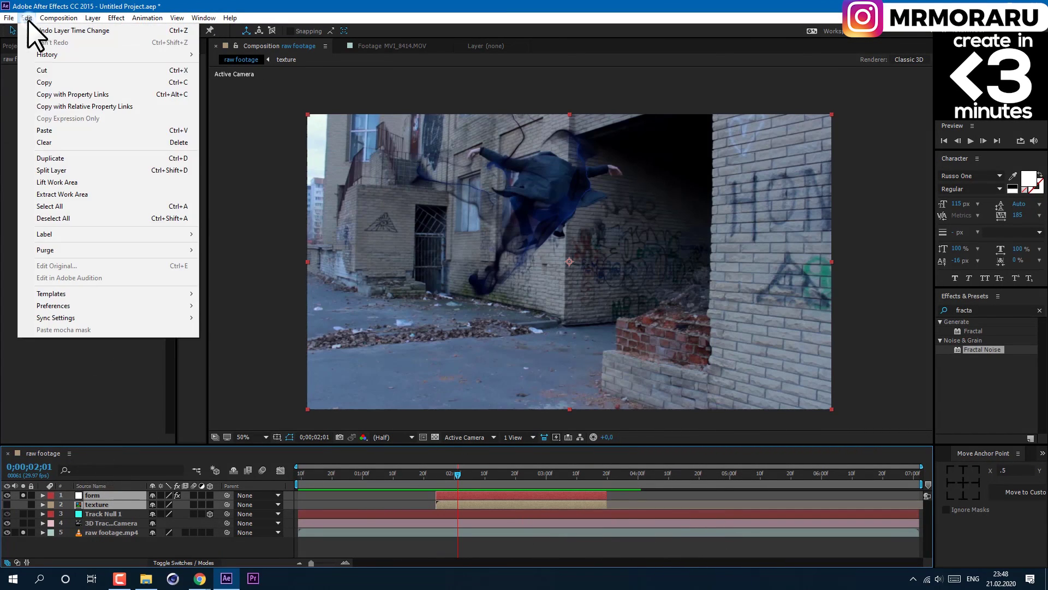
pyautogui.click(53, 161)
pyautogui.moveTo(496, 501); pyautogui.dragTo(542, 506)
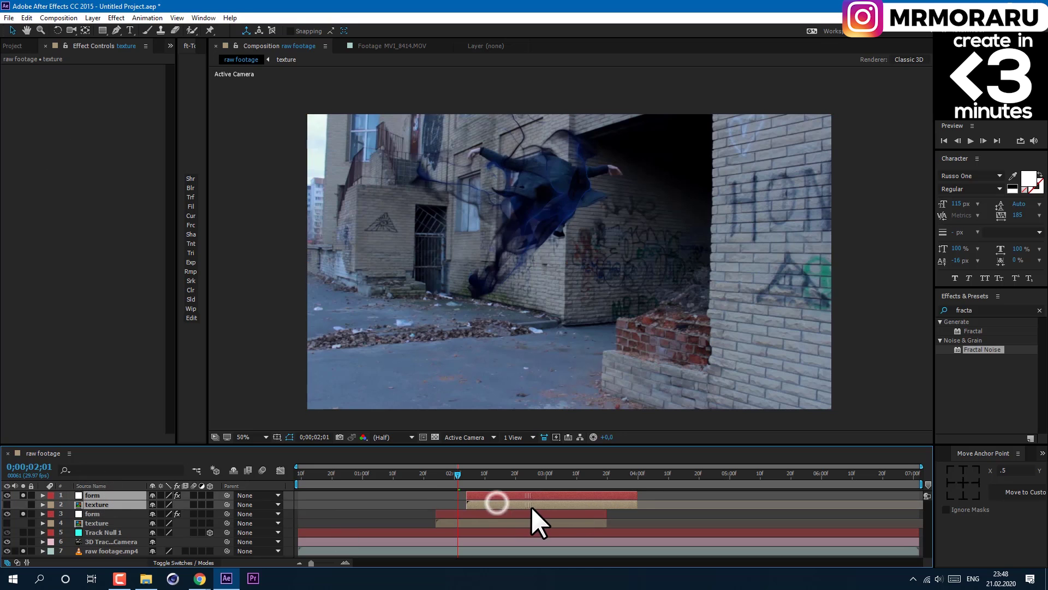
pyautogui.moveTo(477, 471); pyautogui.dragTo(513, 480)
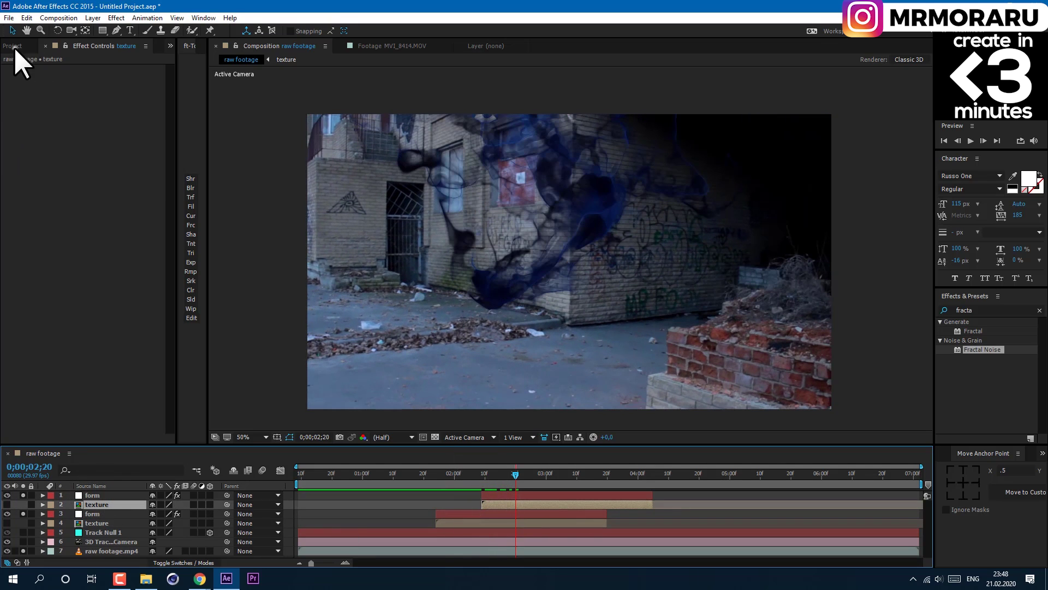
# Duplicate the texture composition as texture 2 and swap it in for the top texture layer
pyautogui.click(16, 46)
pyautogui.click(38, 186)
pyautogui.click(28, 18)
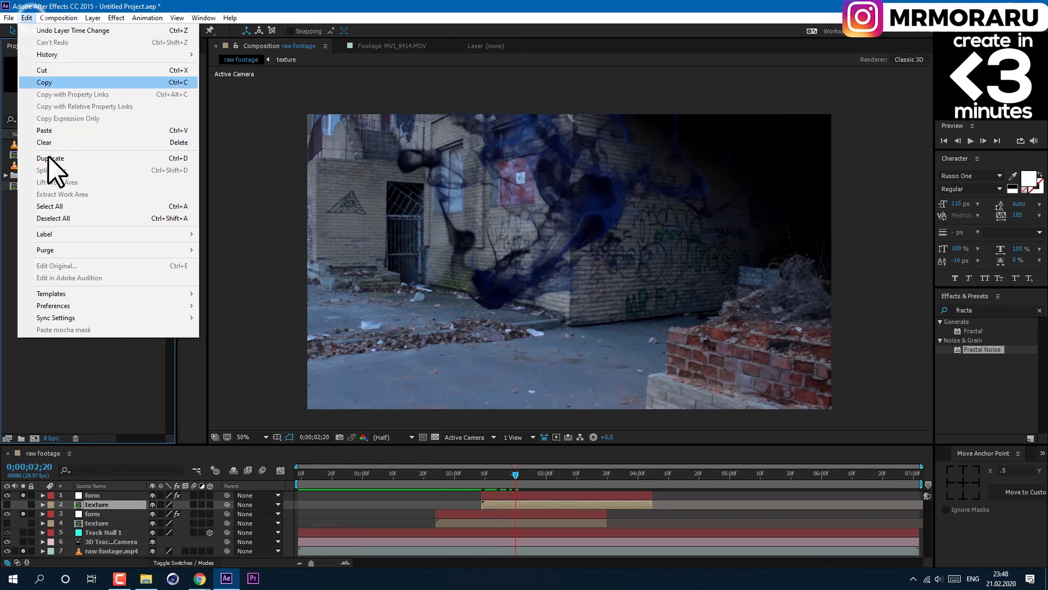
pyautogui.click(51, 158)
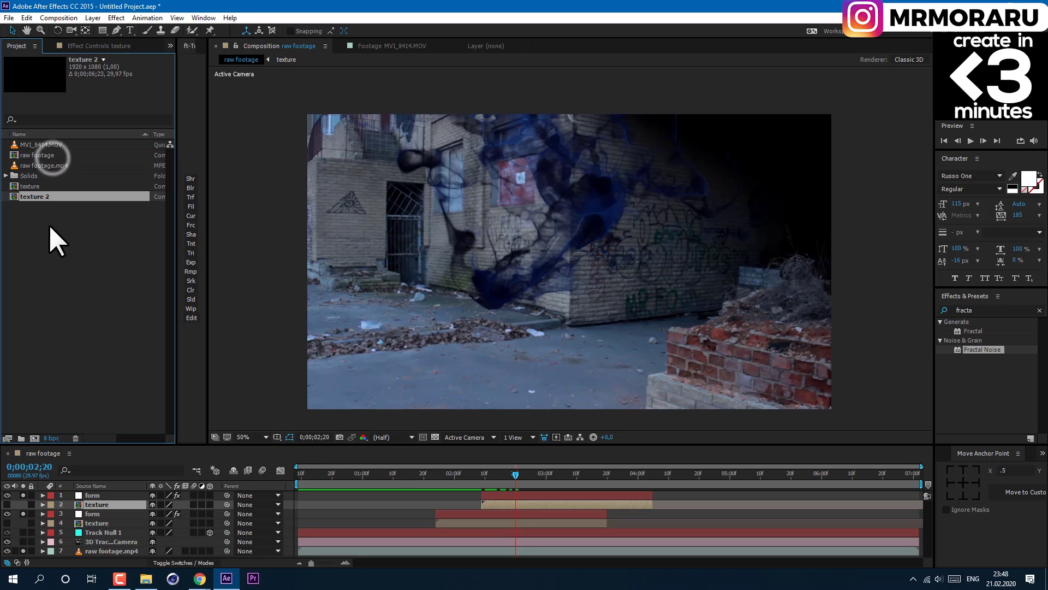
pyautogui.moveTo(101, 507); pyautogui.dragTo(107, 503)
# Set the top Form layer's size map to texture 2 and its X Offset to -280
pyautogui.click(107, 496)
pyautogui.click(96, 46)
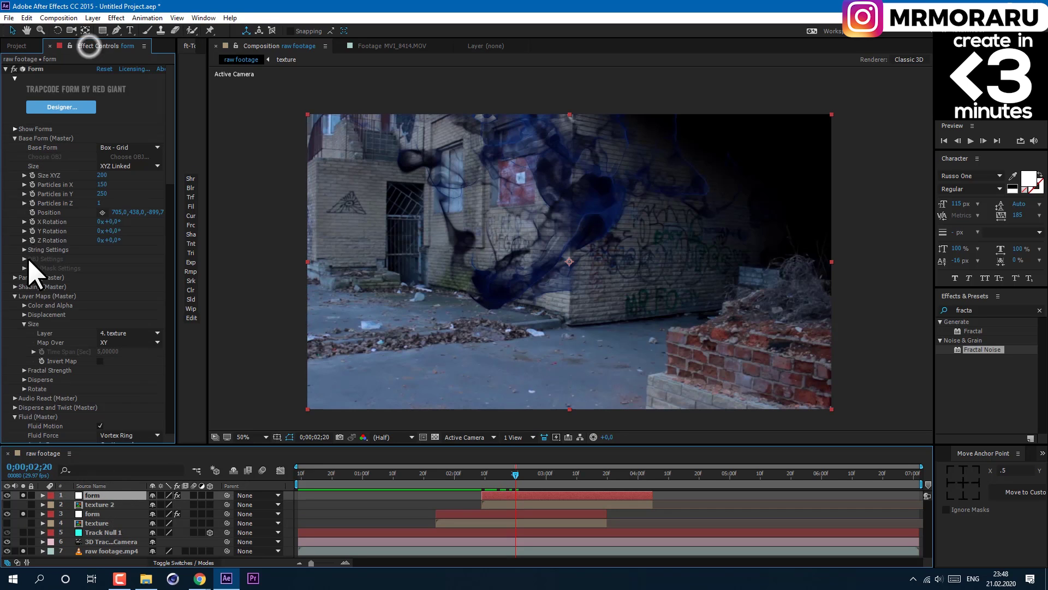
pyautogui.click(130, 333)
pyautogui.click(121, 375)
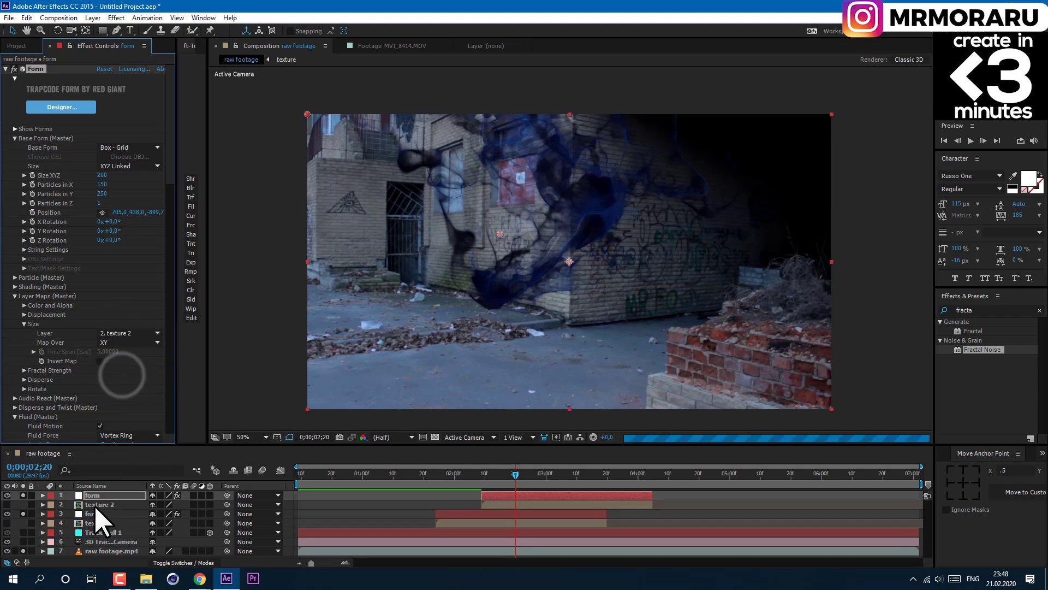
pyautogui.scroll(-10, 99, 325)
pyautogui.moveTo(104, 305); pyautogui.dragTo(100, 318)
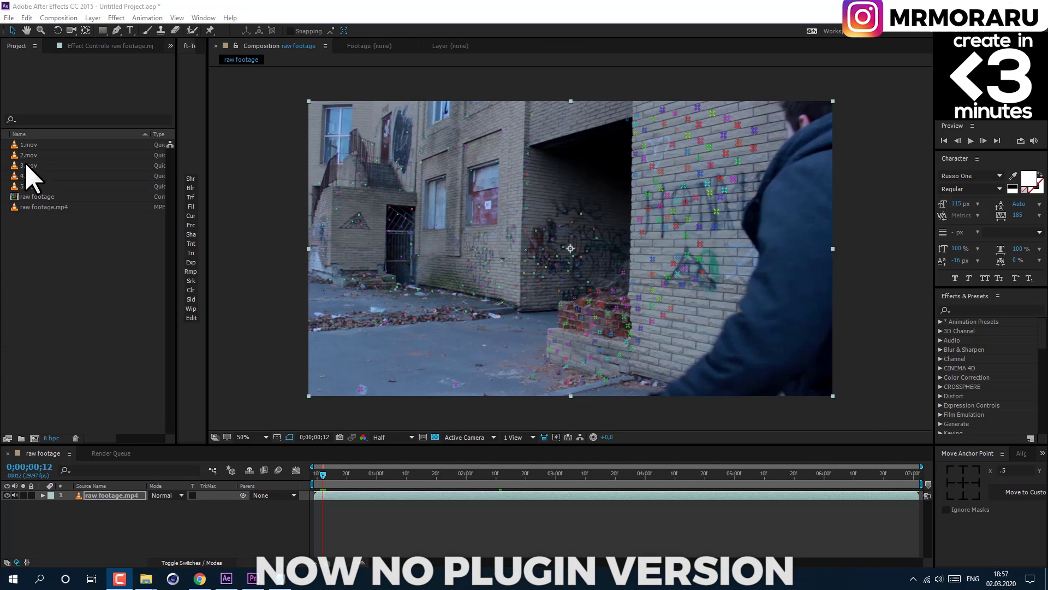
# Add 1.mov above the raw footage as a 3D layer and display the camera tracker's track points
pyautogui.moveTo(26, 145); pyautogui.dragTo(95, 495)
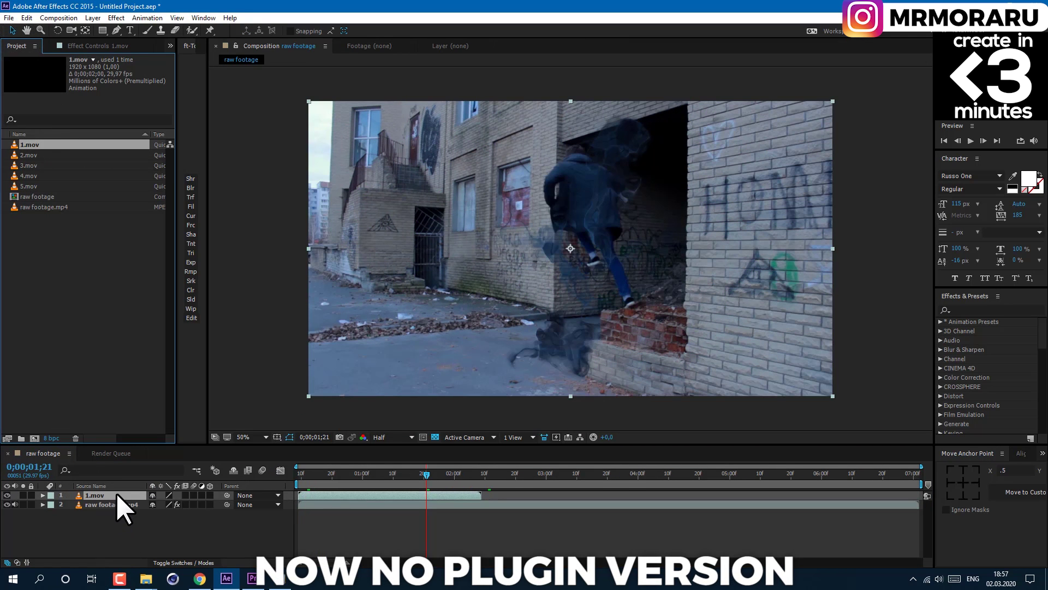
pyautogui.click(211, 496)
pyautogui.click(122, 504)
pyautogui.click(184, 562)
pyautogui.click(100, 45)
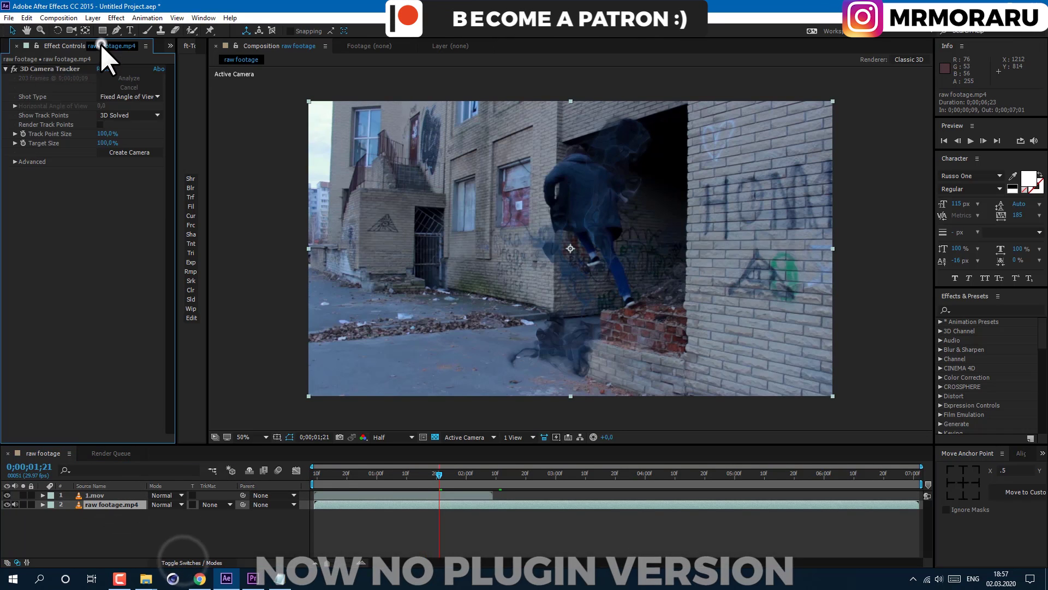
pyautogui.click(48, 69)
pyautogui.press('space')
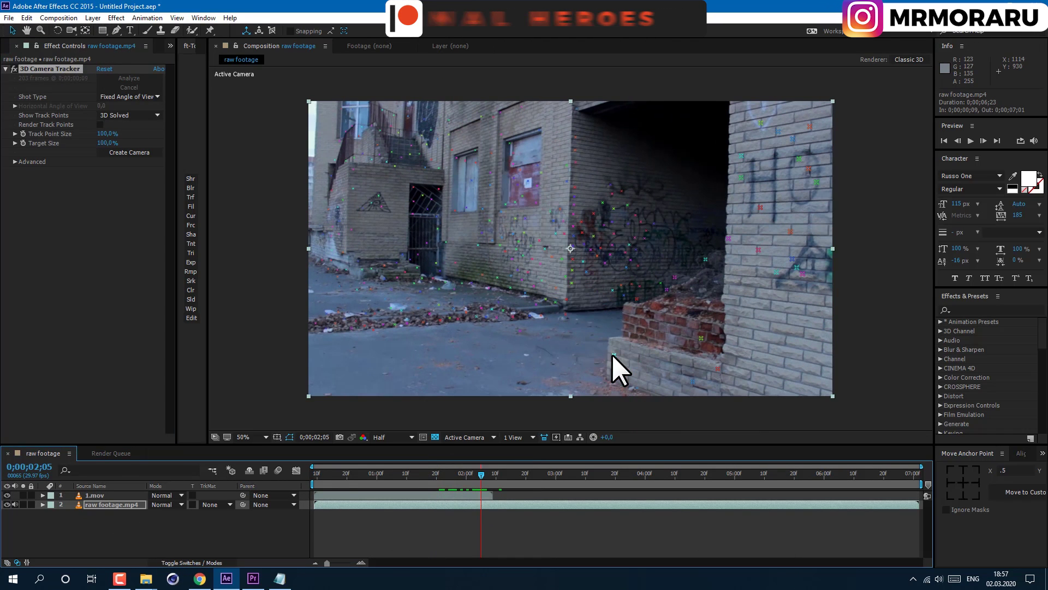
# Create a null and camera from the chosen track points and copy Track Null 1's Position
pyautogui.rightClick(612, 356)
pyautogui.click(634, 385)
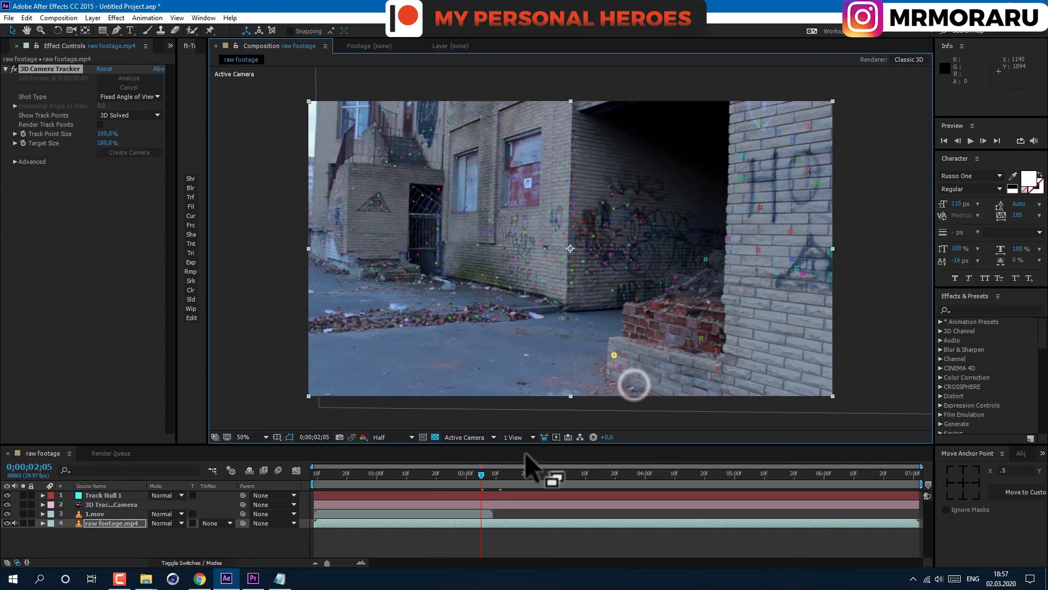
pyautogui.click(101, 495)
pyautogui.press('p')
pyautogui.click(88, 504)
pyautogui.click(27, 17)
pyautogui.click(59, 86)
# Paste the tracked position onto 1.mov, shift it later in time, and reveal its Scale
pyautogui.click(110, 523)
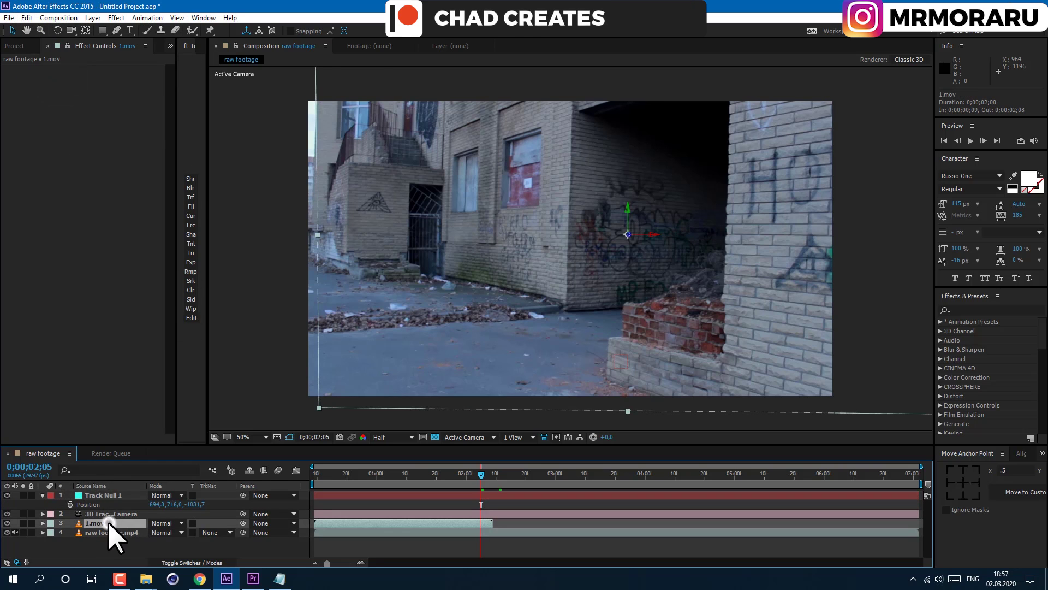
pyautogui.click(27, 17)
pyautogui.click(55, 135)
pyautogui.moveTo(447, 523); pyautogui.dragTo(560, 523)
pyautogui.press('s')
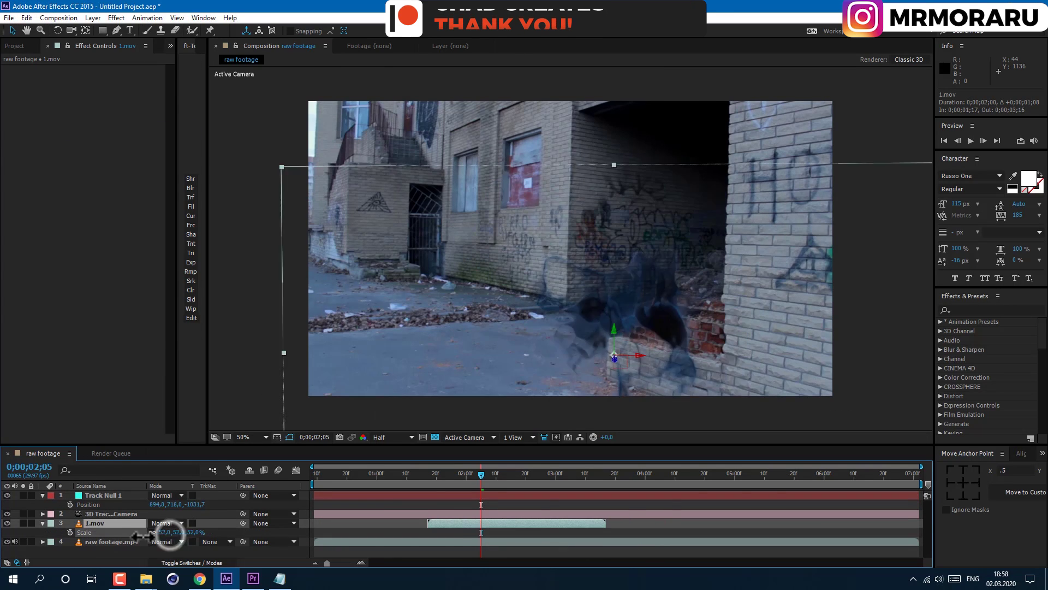